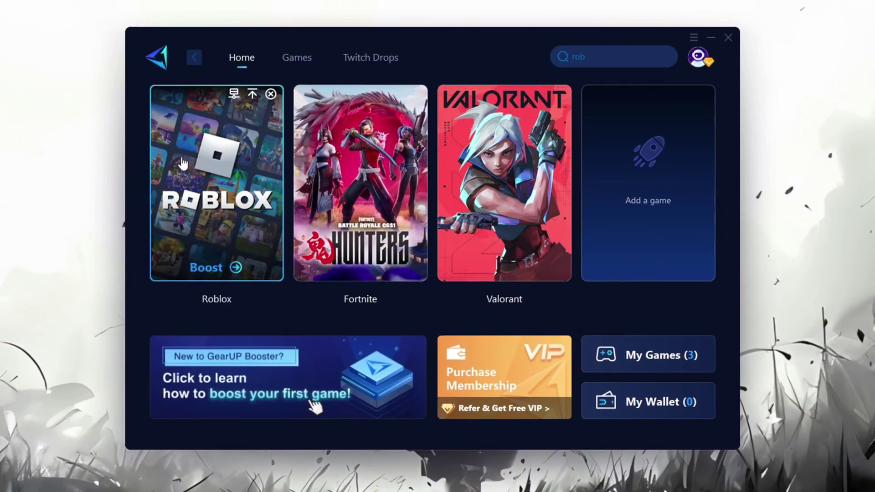
Start boosting Roblox from its card in GearUP Booster to bring up server region choices
{"action": "left_click", "coordinate": [215, 267]}
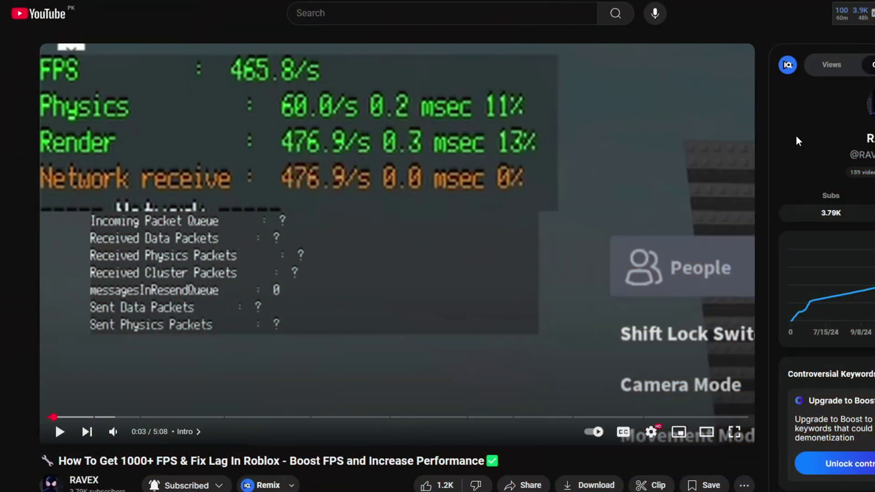
{"action": "scroll", "coordinate": [798, 139], "scroll_direction": "down", "scroll_amount": 3}
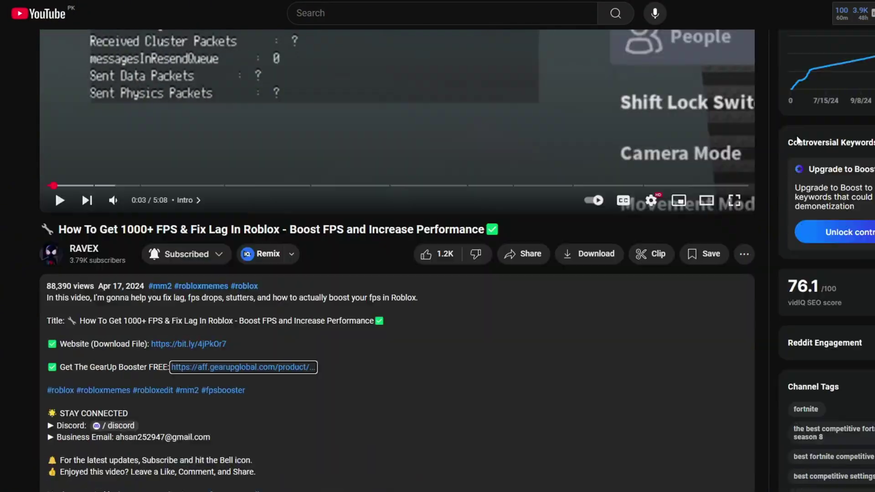
{"action": "scroll", "coordinate": [798, 140], "scroll_direction": "down", "scroll_amount": 1}
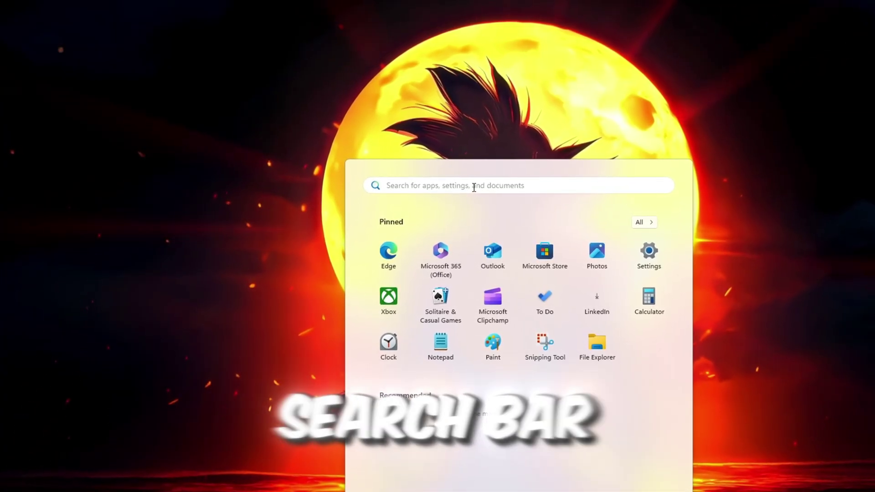
Search the Start menu to bring up Device Manager as the best match
{"action": "type", "text": "Disk Cleanup"}
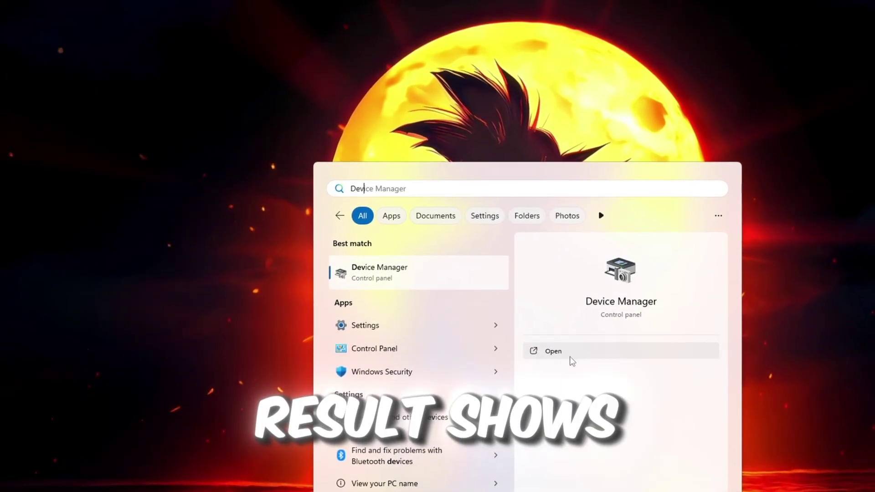
Launch Device Manager and expand Network adapters to show the Realtek PCIe GbE Family Controller
{"action": "left_click", "coordinate": [587, 355]}
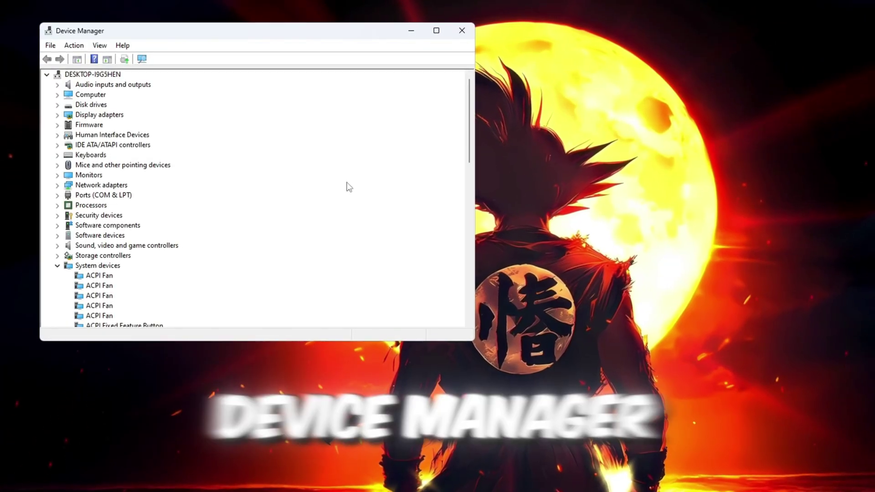
{"action": "scroll", "coordinate": [157, 185], "scroll_direction": "down", "scroll_amount": 10}
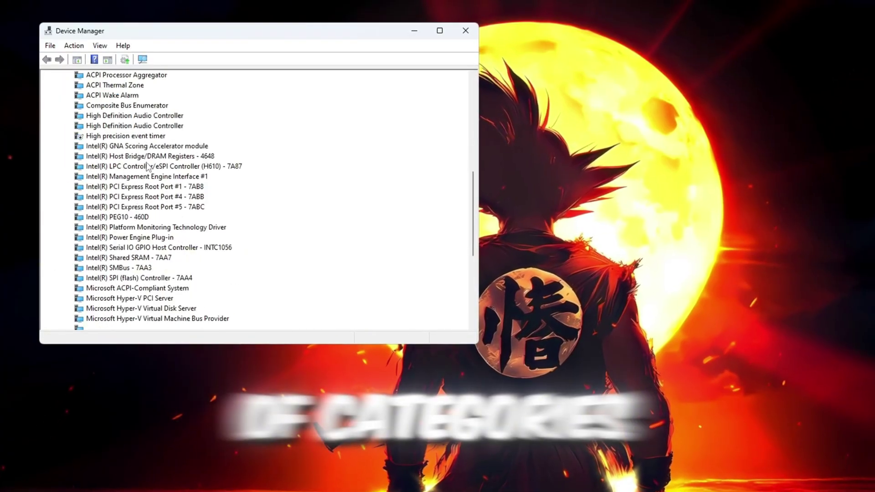
{"action": "scroll", "coordinate": [157, 185], "scroll_direction": "up", "scroll_amount": 5}
{"action": "scroll", "coordinate": [157, 185], "scroll_direction": "up", "scroll_amount": 5}
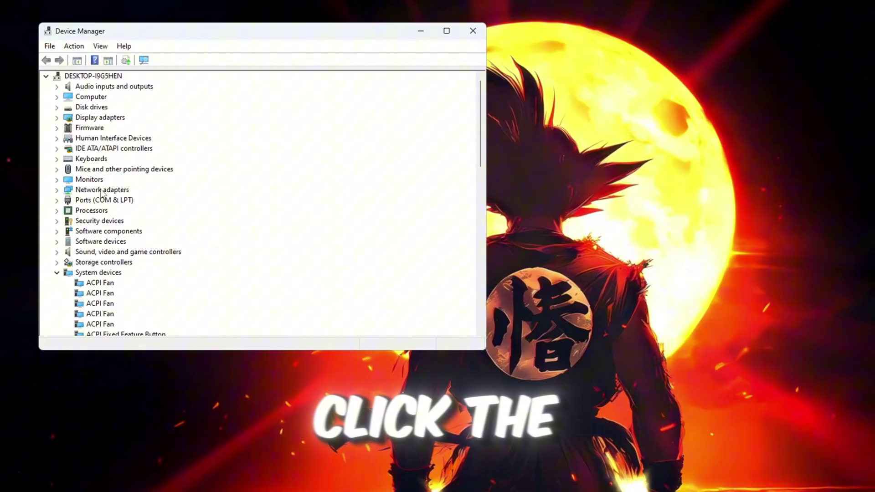
{"action": "left_click", "coordinate": [57, 192]}
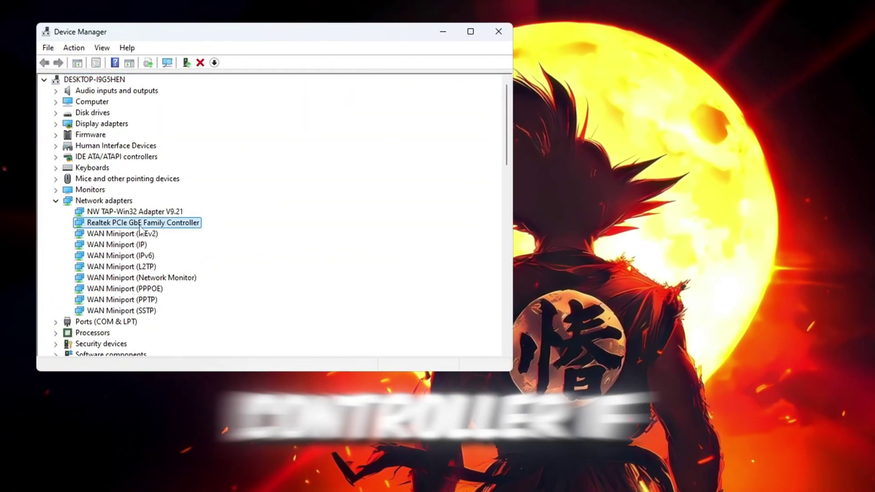
{"action": "scroll", "coordinate": [209, 237], "scroll_direction": "down", "scroll_amount": 2}
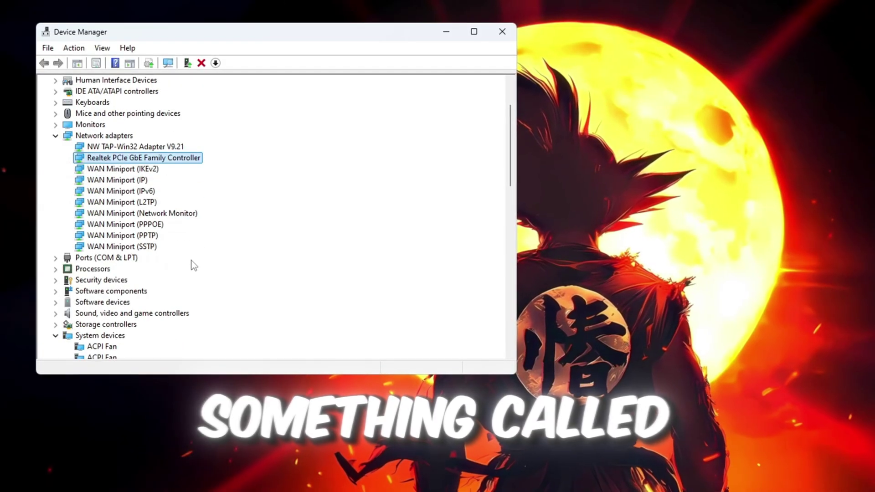
{"action": "scroll", "coordinate": [191, 264], "scroll_direction": "up", "scroll_amount": 1}
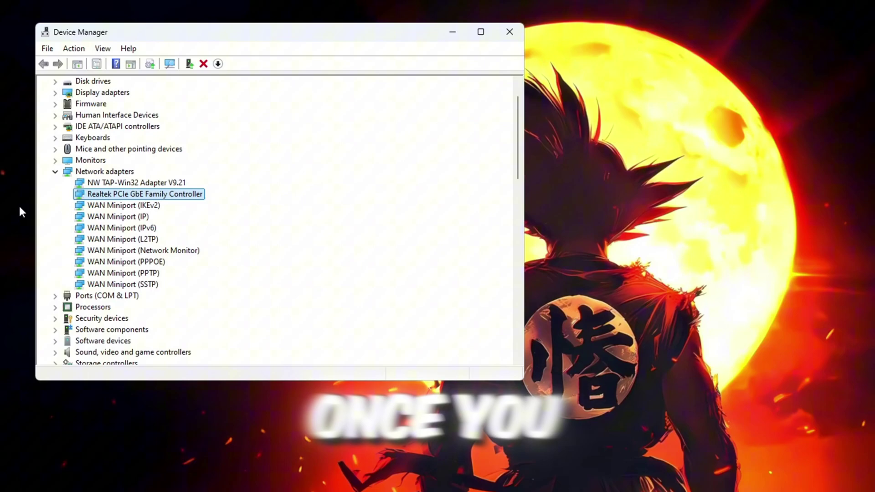
Search automatically for a newer Realtek adapter driver and close the 'best drivers installed' result
{"action": "right_click", "coordinate": [157, 200]}
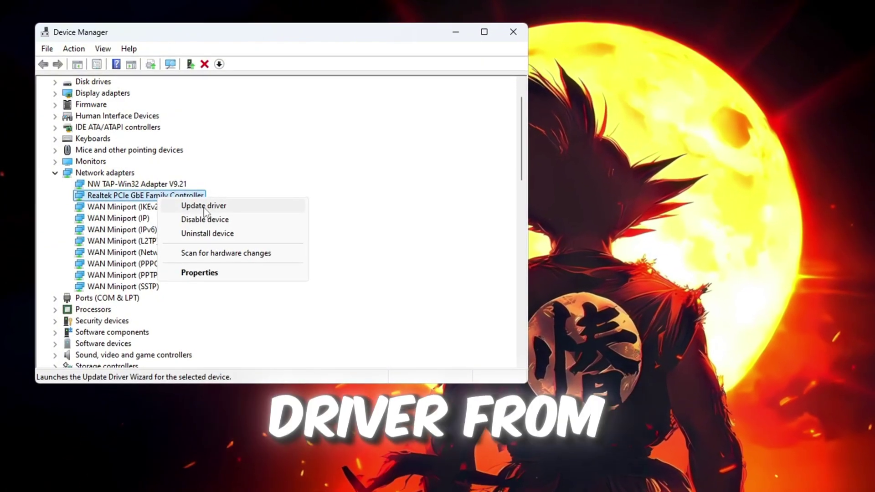
{"action": "left_click", "coordinate": [204, 206]}
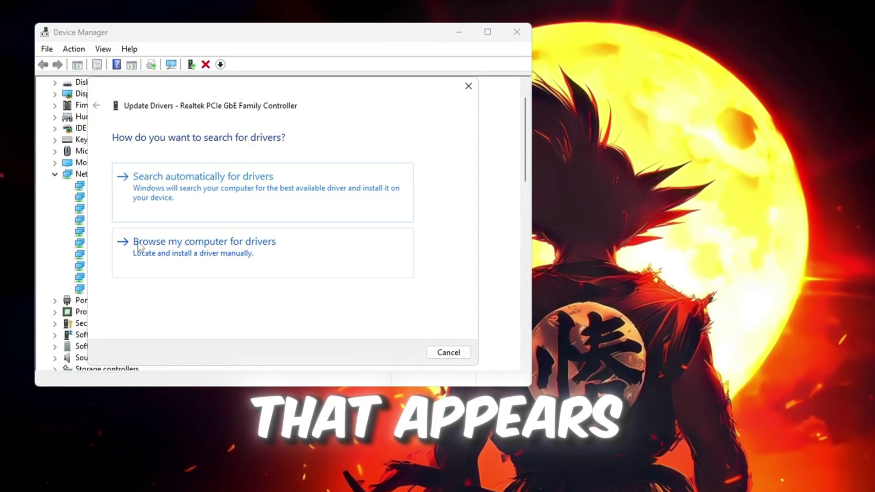
{"action": "left_click", "coordinate": [159, 177]}
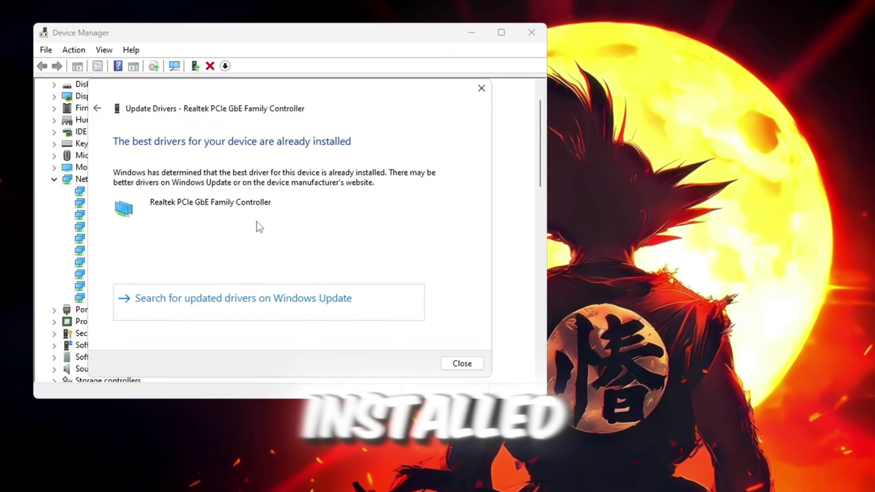
{"action": "left_click", "coordinate": [462, 363]}
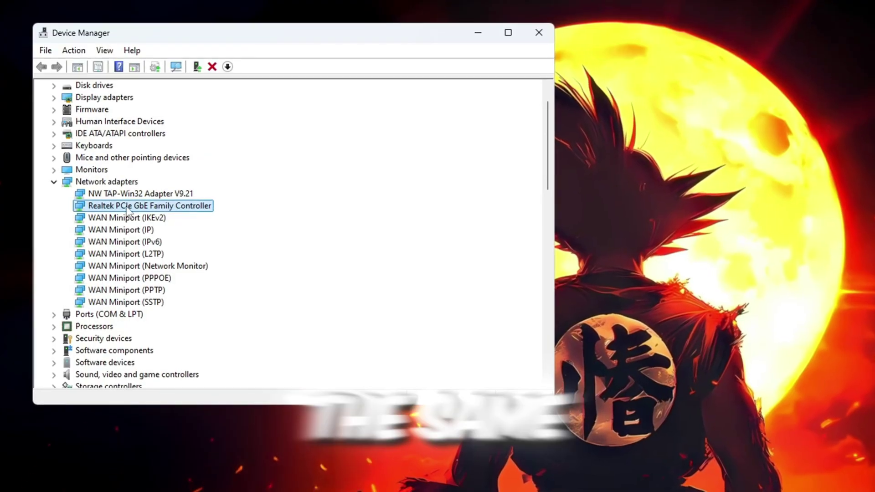
Uncheck 'Allow the computer to turn off this device' in the Realtek adapter's Power Management
{"action": "right_click", "coordinate": [128, 210]}
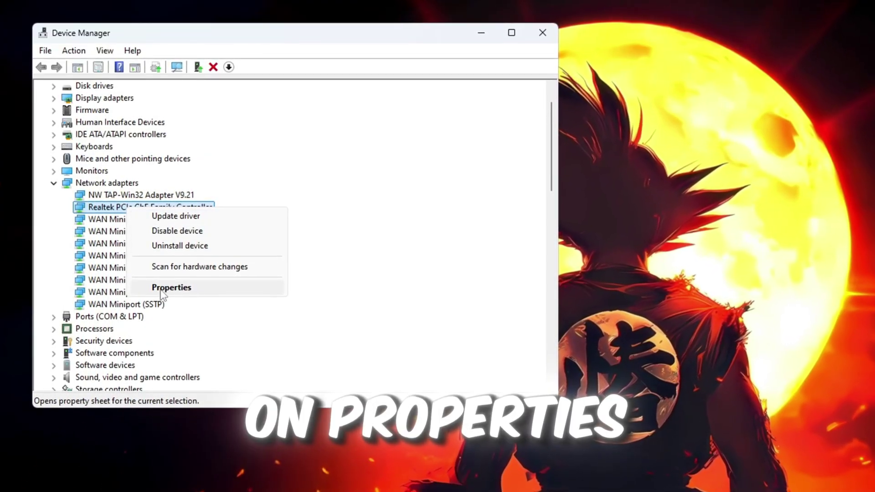
{"action": "left_click", "coordinate": [172, 287]}
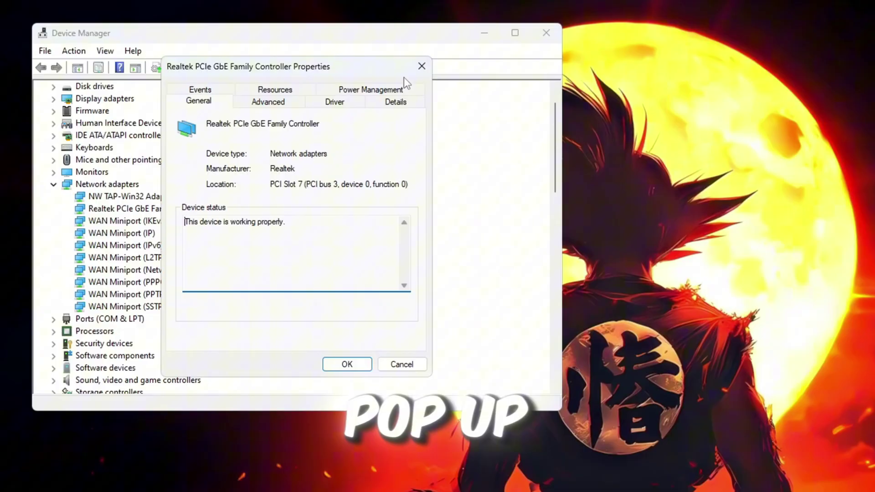
{"action": "left_click", "coordinate": [369, 93]}
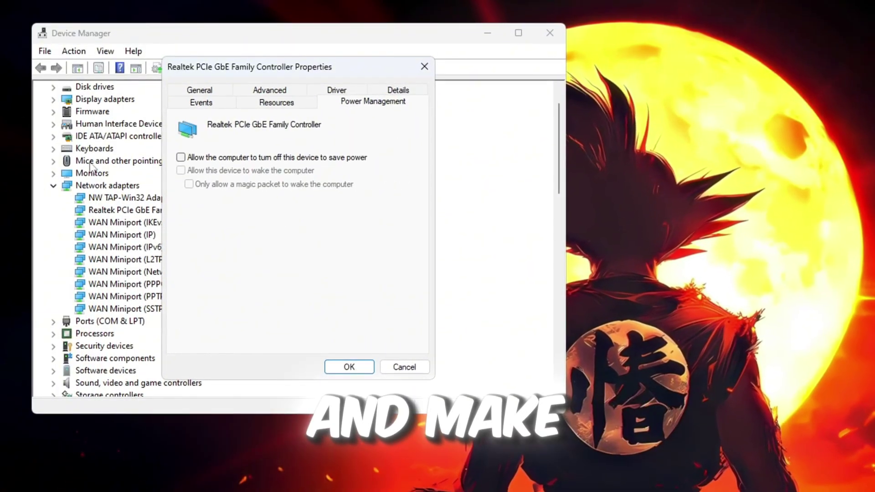
{"action": "left_click", "coordinate": [181, 159]}
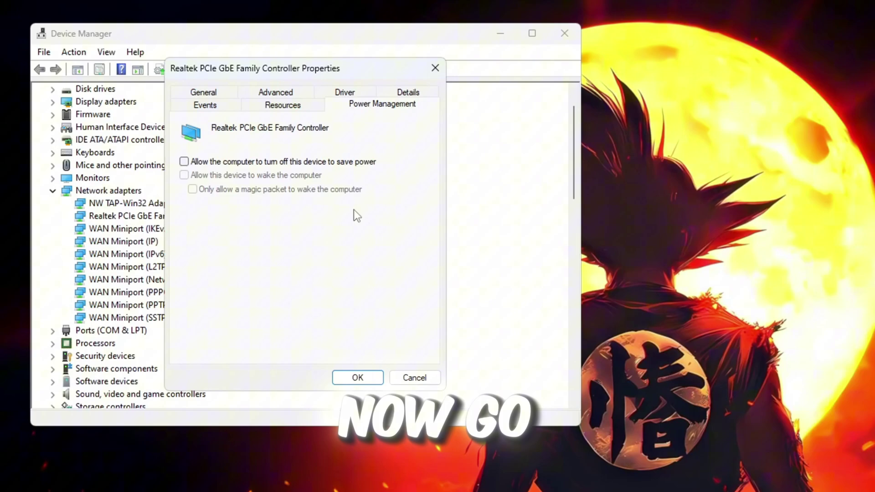
Set Realtek Speed & Duplex to 1.0 Gbps Full Duplex, revert to Auto Negotiation, and confirm
{"action": "left_click", "coordinate": [266, 93]}
{"action": "scroll", "coordinate": [246, 234], "scroll_direction": "down", "scroll_amount": 5}
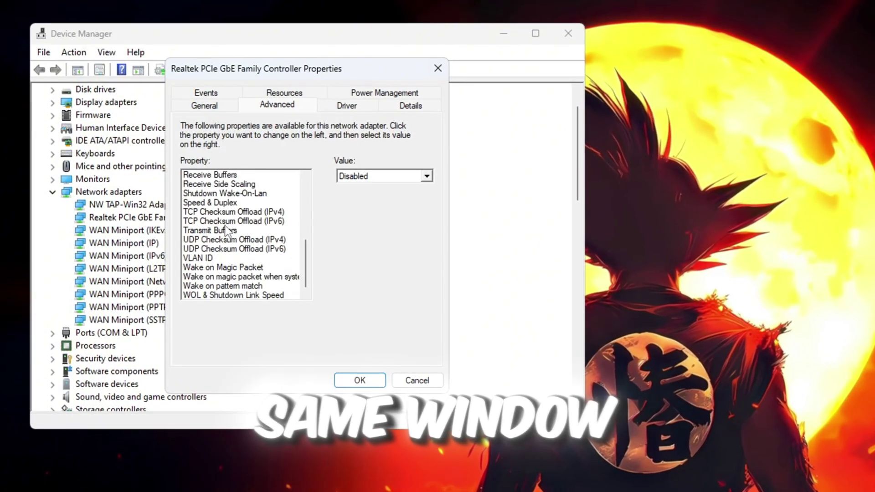
{"action": "scroll", "coordinate": [242, 235], "scroll_direction": "up", "scroll_amount": 5}
{"action": "scroll", "coordinate": [242, 235], "scroll_direction": "down", "scroll_amount": 5}
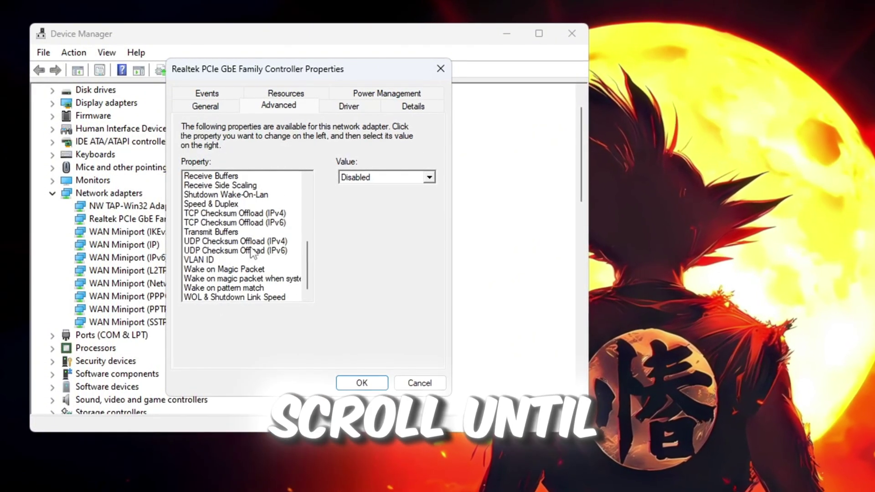
{"action": "left_click", "coordinate": [225, 205]}
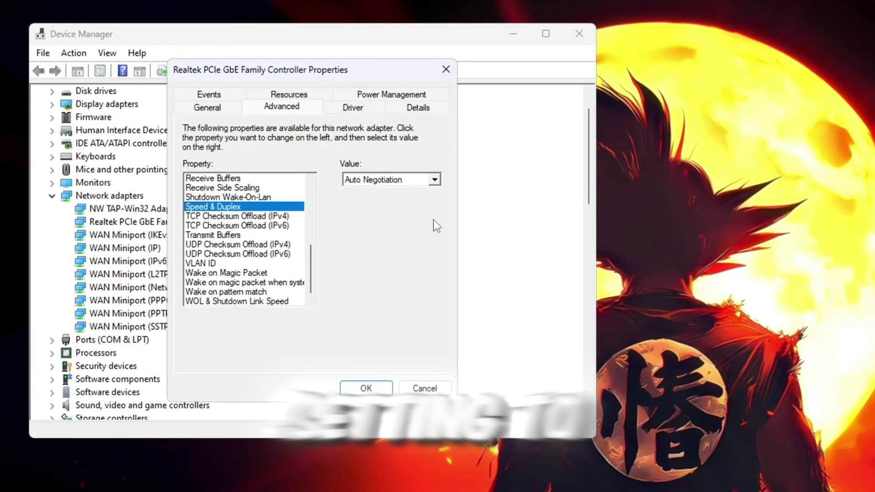
{"action": "left_click", "coordinate": [432, 178]}
{"action": "left_click", "coordinate": [380, 193]}
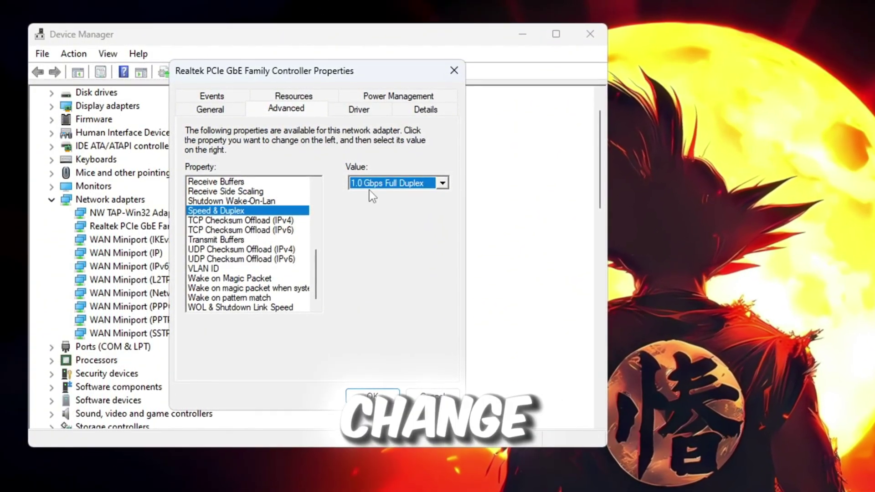
{"action": "left_click", "coordinate": [443, 183]}
{"action": "left_click", "coordinate": [382, 243]}
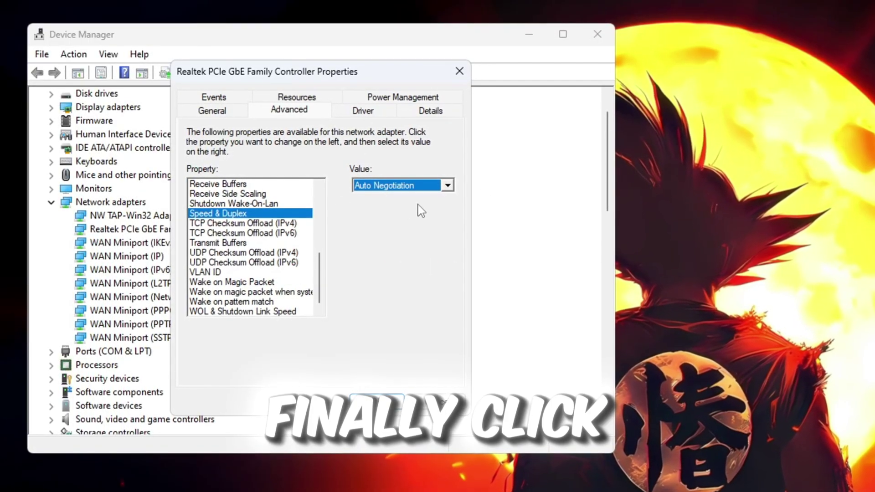
{"action": "left_click", "coordinate": [375, 402]}
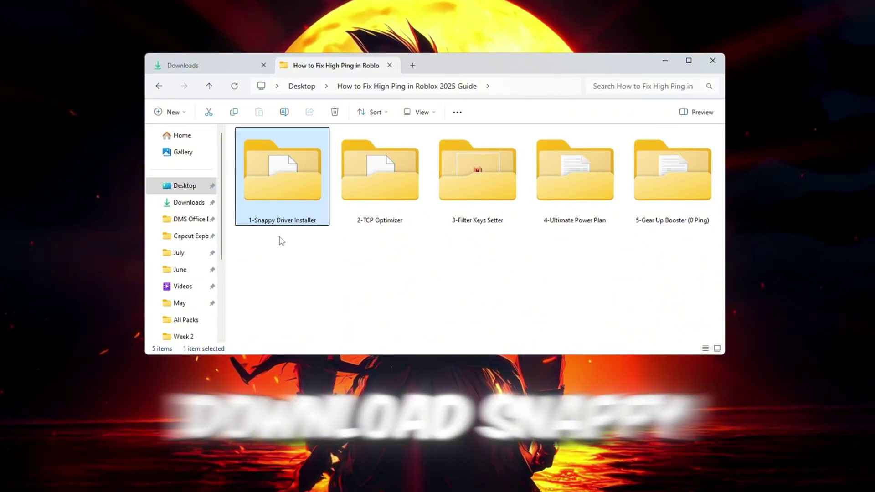
Run SDI_auto.bat from the 1-Snappy Driver Installer folder as administrator
{"action": "double_click", "coordinate": [309, 176]}
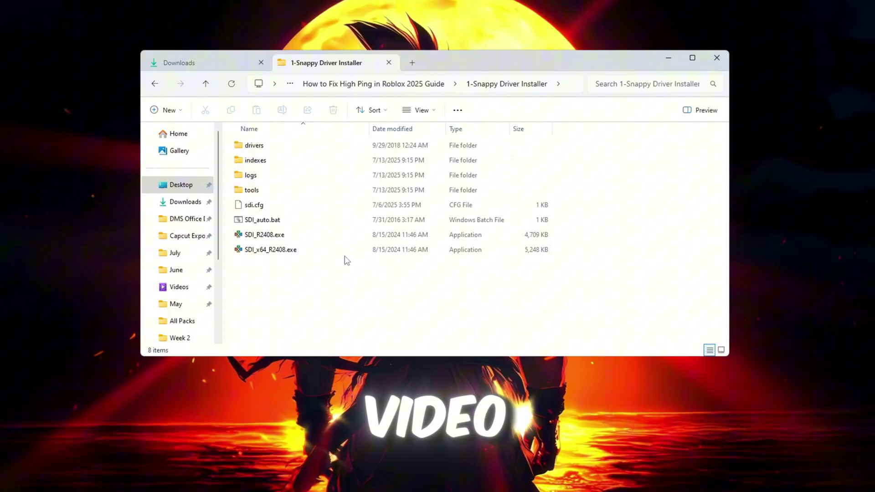
{"action": "left_click_drag", "start_coordinate": [356, 282], "coordinate": [282, 139]}
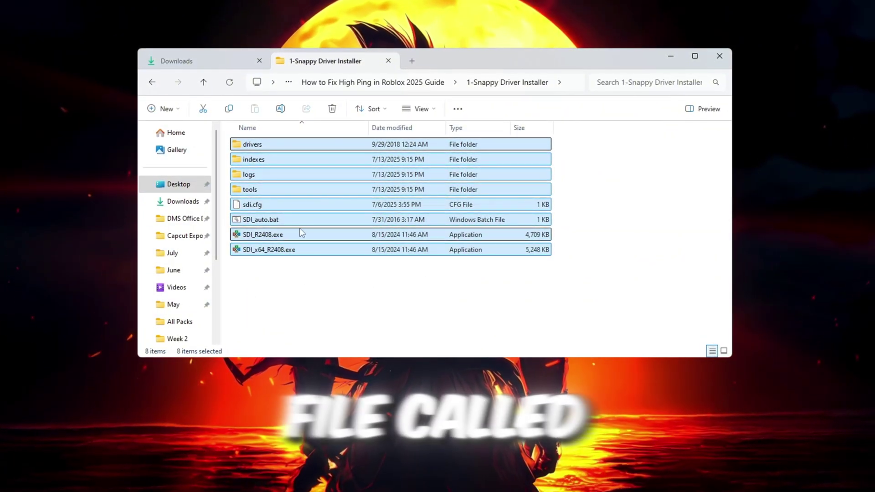
{"action": "left_click", "coordinate": [256, 221]}
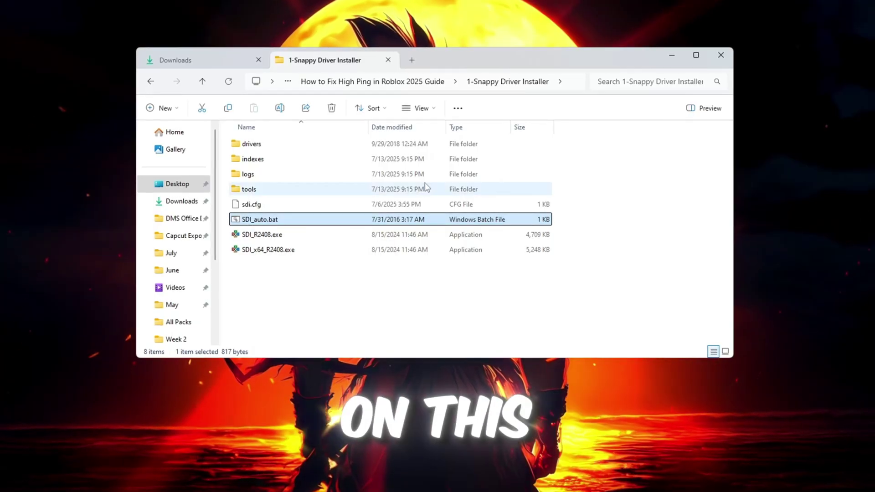
{"action": "right_click", "coordinate": [285, 223]}
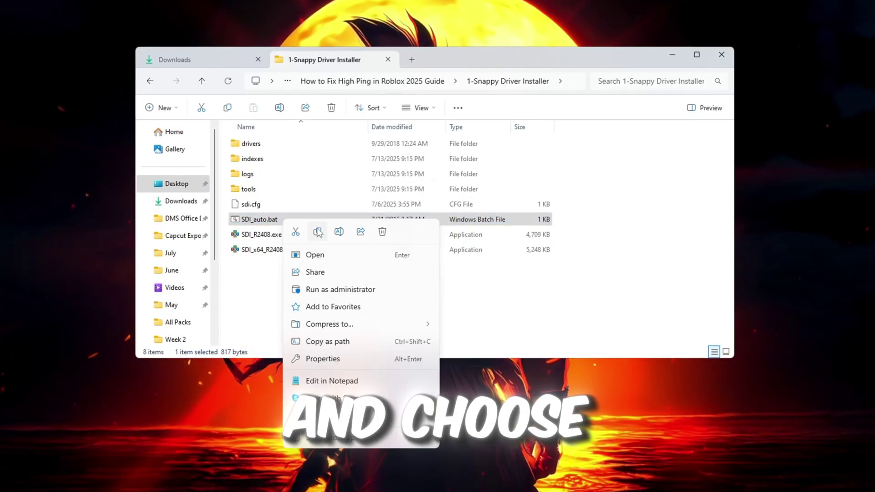
{"action": "left_click", "coordinate": [334, 291]}
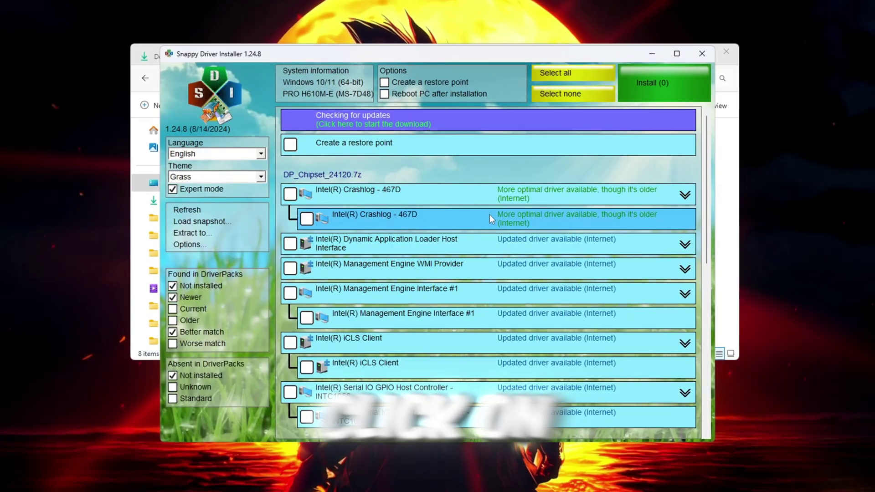
{"action": "scroll", "coordinate": [489, 214], "scroll_direction": "down", "scroll_amount": 8}
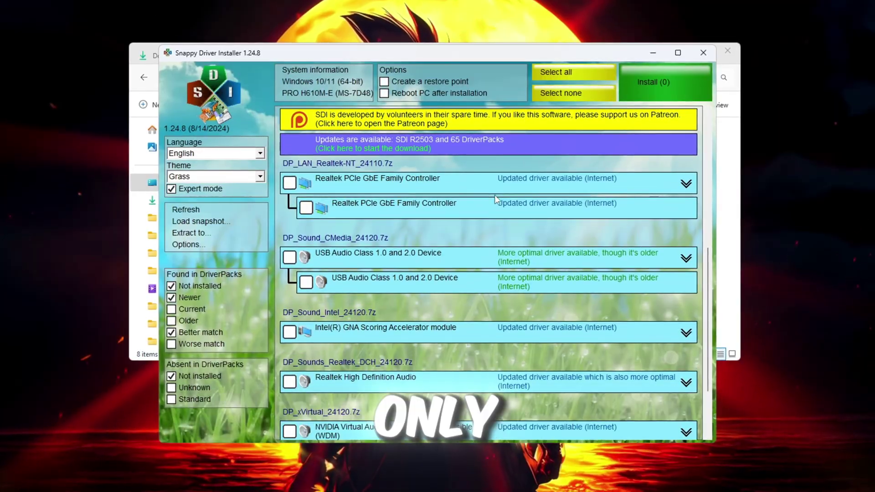
{"action": "scroll", "coordinate": [324, 234], "scroll_direction": "down", "scroll_amount": 2}
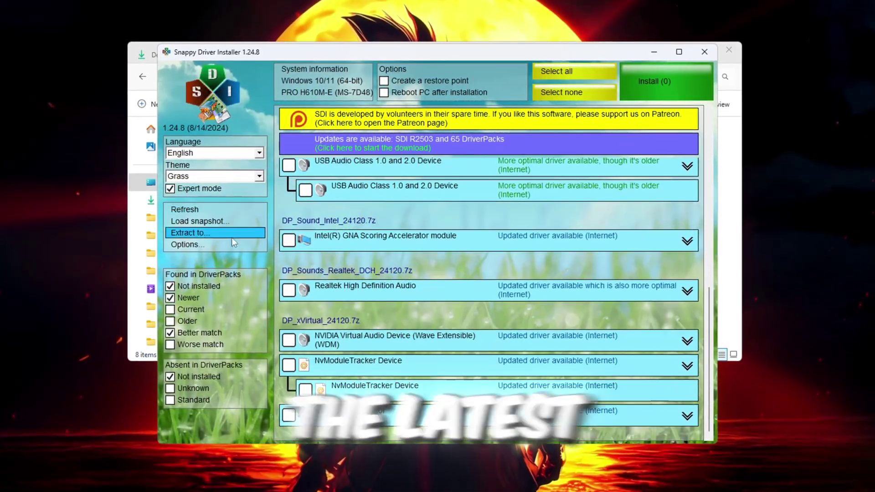
{"action": "scroll", "coordinate": [497, 275], "scroll_direction": "up", "scroll_amount": 2}
{"action": "scroll", "coordinate": [496, 274], "scroll_direction": "up", "scroll_amount": 6}
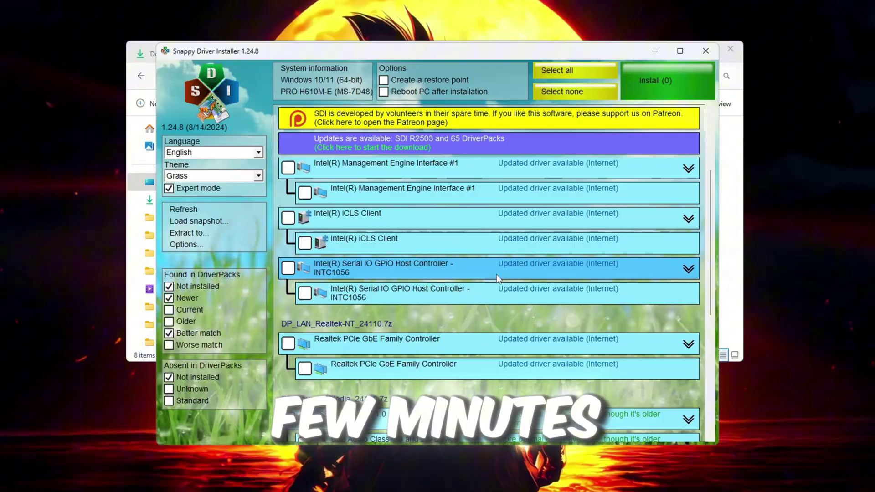
{"action": "scroll", "coordinate": [572, 304], "scroll_direction": "up", "scroll_amount": 2}
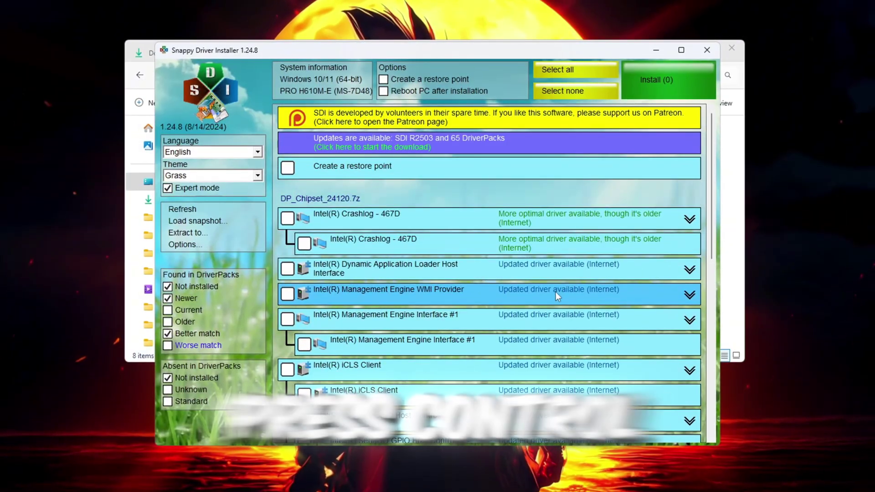
{"action": "scroll", "coordinate": [556, 292], "scroll_direction": "down", "scroll_amount": 5}
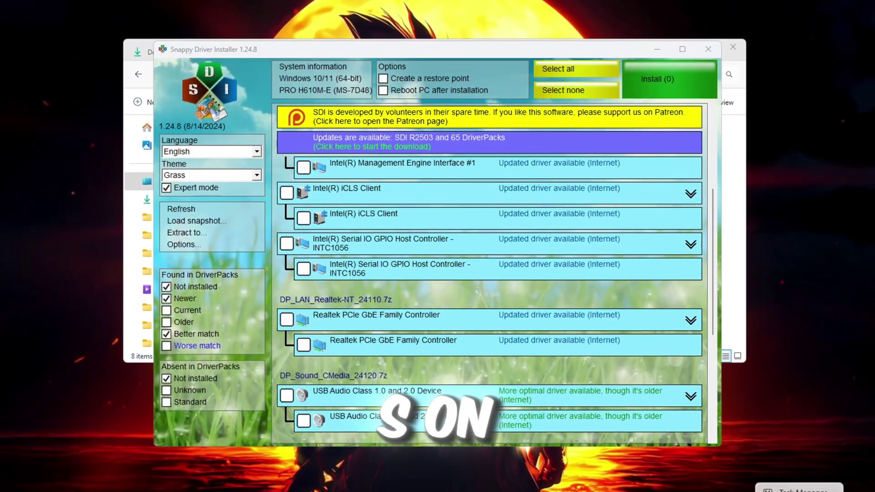
{"action": "key", "text": "ctrl+shift+Escape"}
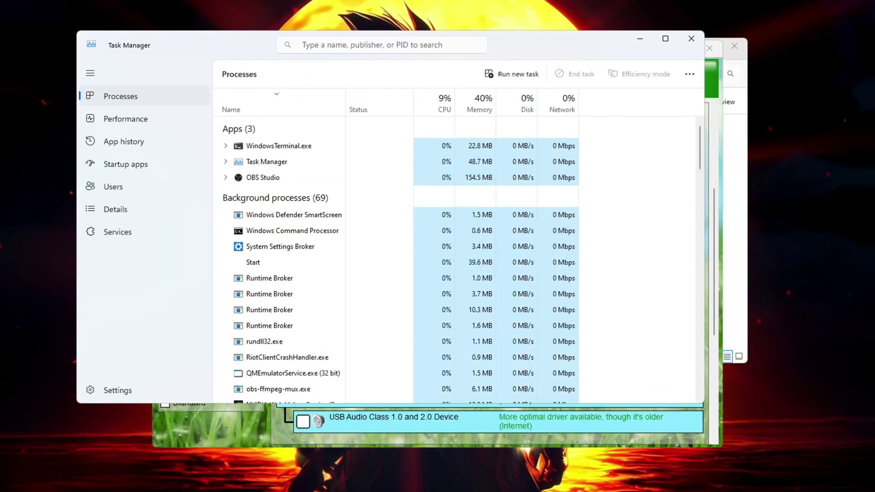
{"action": "left_click", "coordinate": [172, 126]}
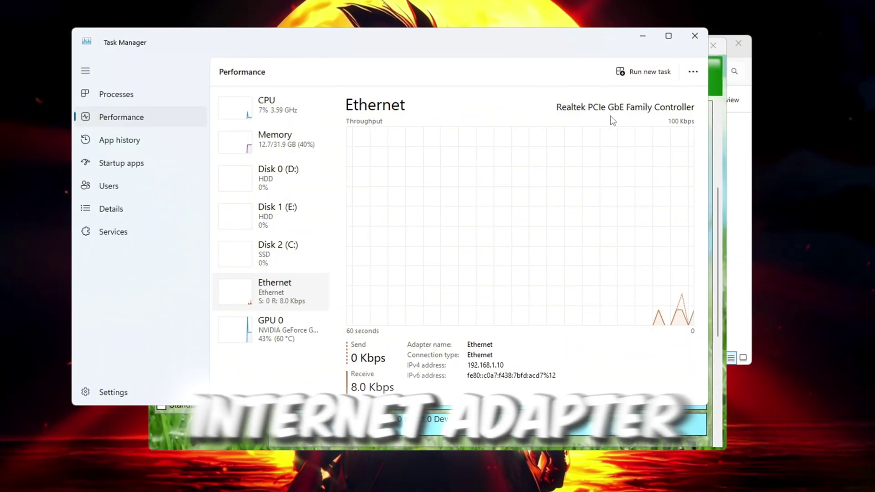
Close Task Manager and tick the Realtek PCIe GbE Family Controller driver update under DP_LAN_Realtek
{"action": "left_click", "coordinate": [695, 36]}
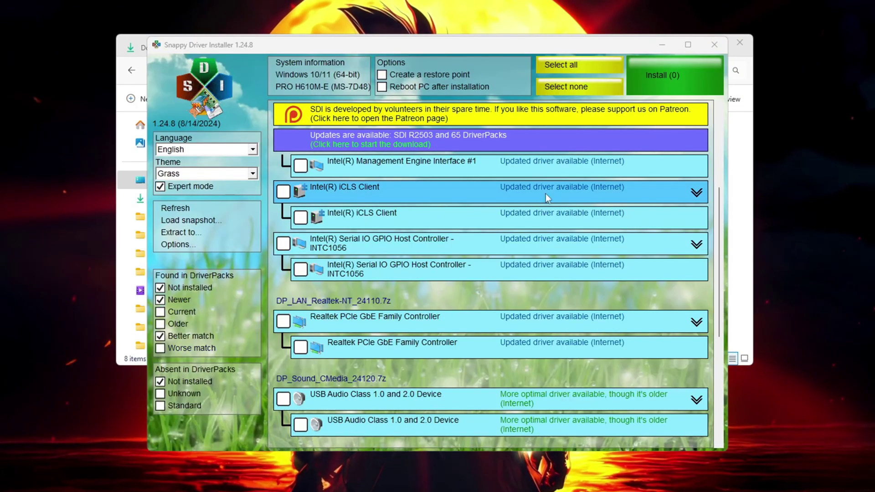
{"action": "scroll", "coordinate": [507, 220], "scroll_direction": "down", "scroll_amount": 5}
{"action": "scroll", "coordinate": [497, 221], "scroll_direction": "up", "scroll_amount": 5}
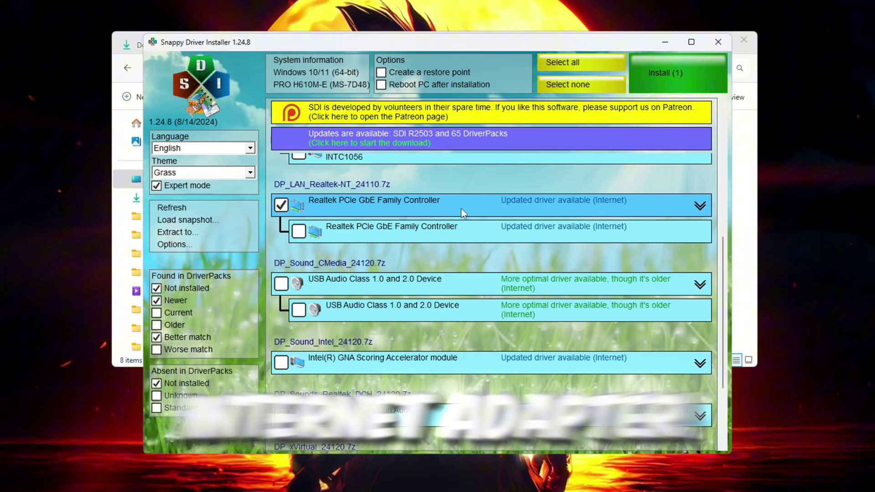
{"action": "left_click", "coordinate": [299, 231]}
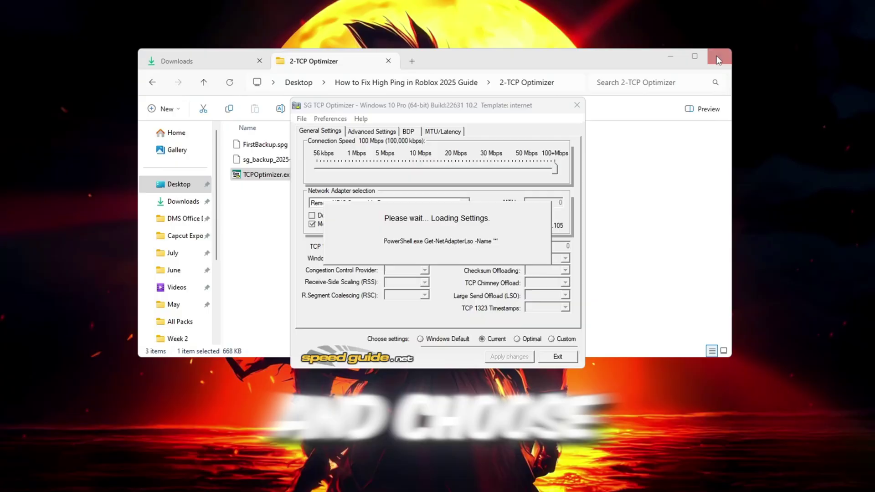
Run TCPOptimizer.exe from the 2-TCP Optimizer folder as administrator
{"action": "left_click", "coordinate": [670, 56]}
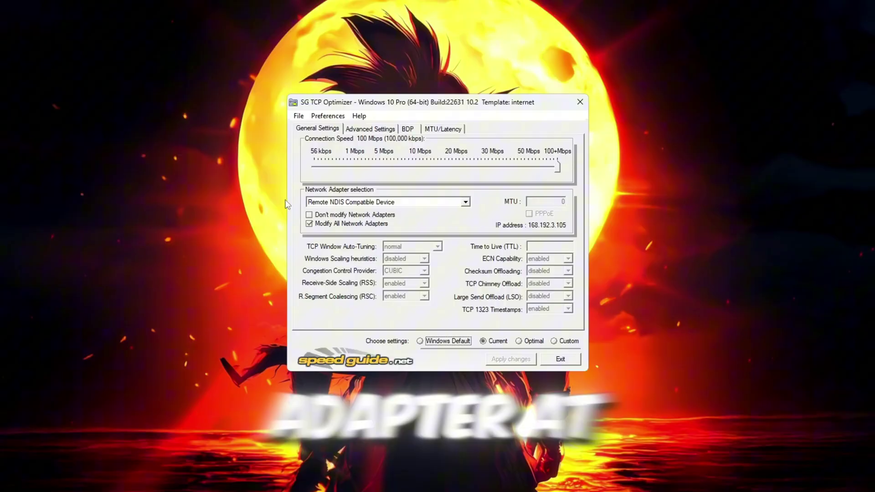
Target the Realtek PCIe GbE Family Controller, choose Custom settings, and adjust the Connection Speed slider
{"action": "left_click", "coordinate": [465, 203]}
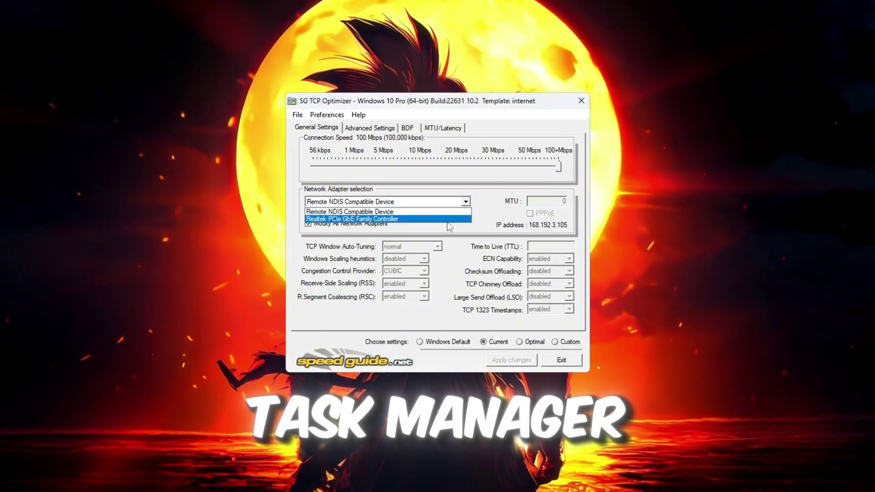
{"action": "left_click", "coordinate": [447, 221]}
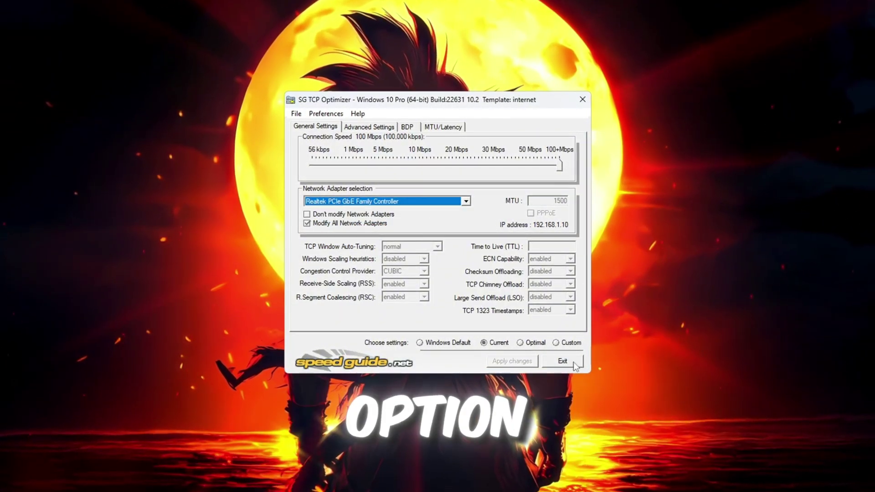
{"action": "left_click", "coordinate": [570, 342]}
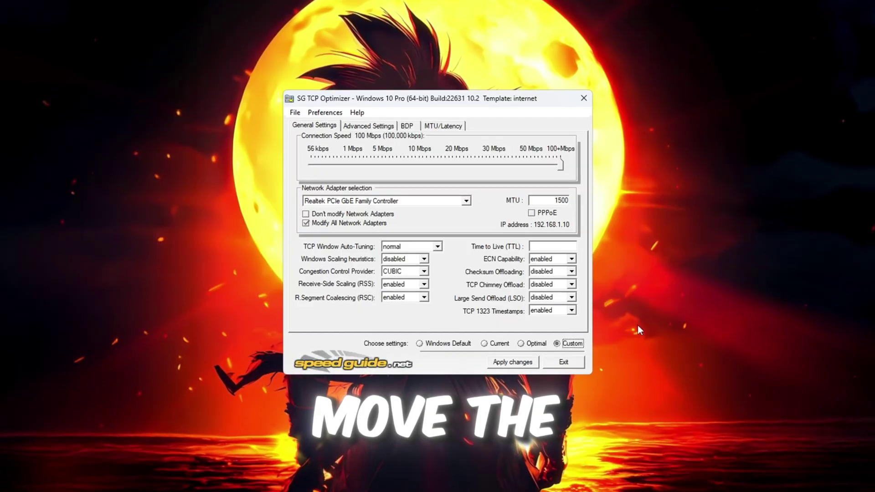
{"action": "mouse_move", "coordinate": [560, 165]}
{"action": "left_mouse_down"}
{"action": "mouse_move", "coordinate": [352, 172]}
{"action": "mouse_move", "coordinate": [568, 176]}
{"action": "left_mouse_up"}
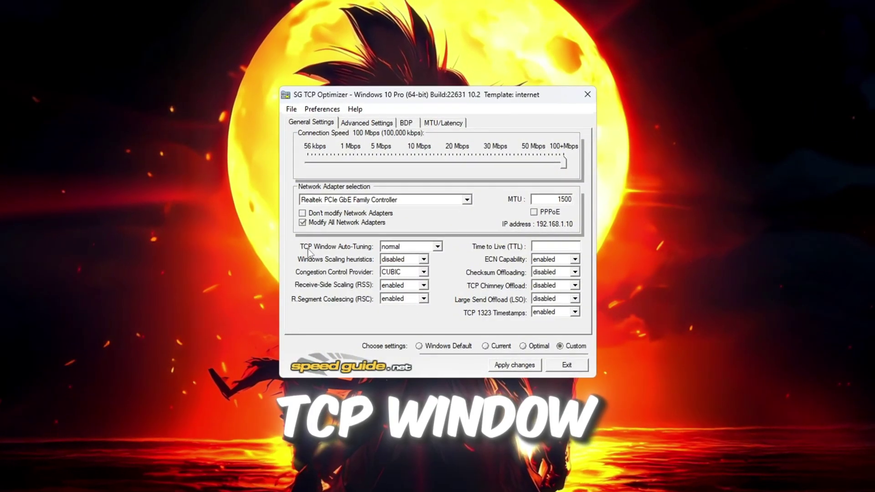
Set TCP Window Auto-Tuning to normal, then move through heuristics and congestion control to Large Send Offload
{"action": "left_click", "coordinate": [410, 246]}
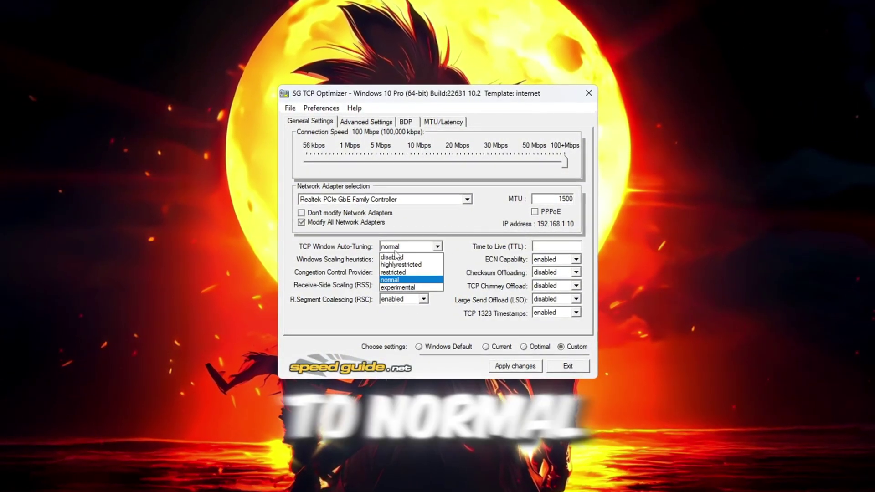
{"action": "left_click", "coordinate": [397, 280]}
{"action": "key", "text": "Tab"}
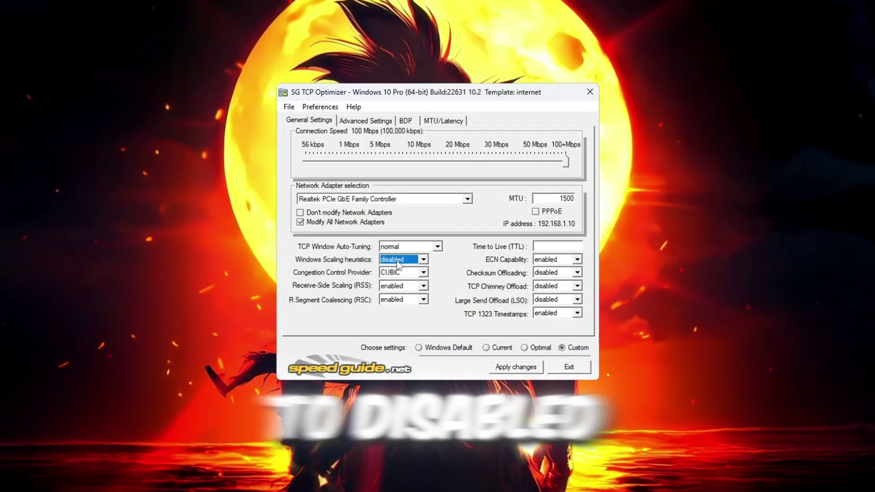
{"action": "key", "text": "Tab"}
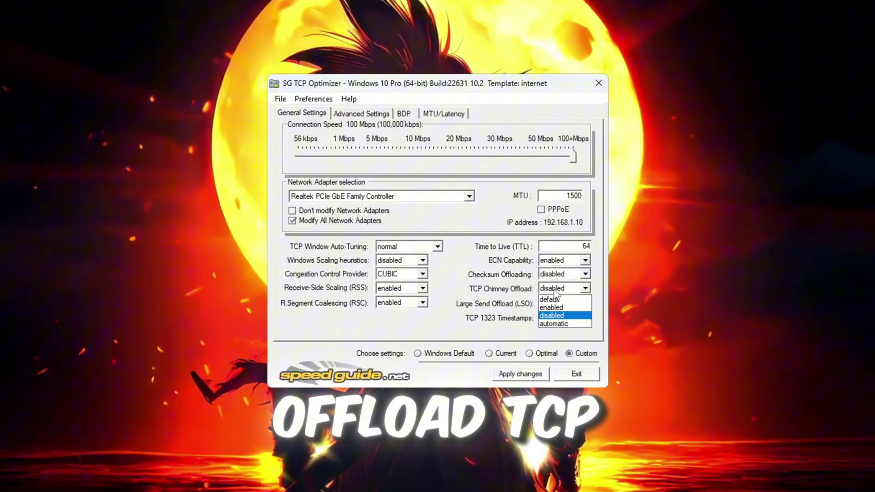
{"action": "left_click", "coordinate": [549, 304]}
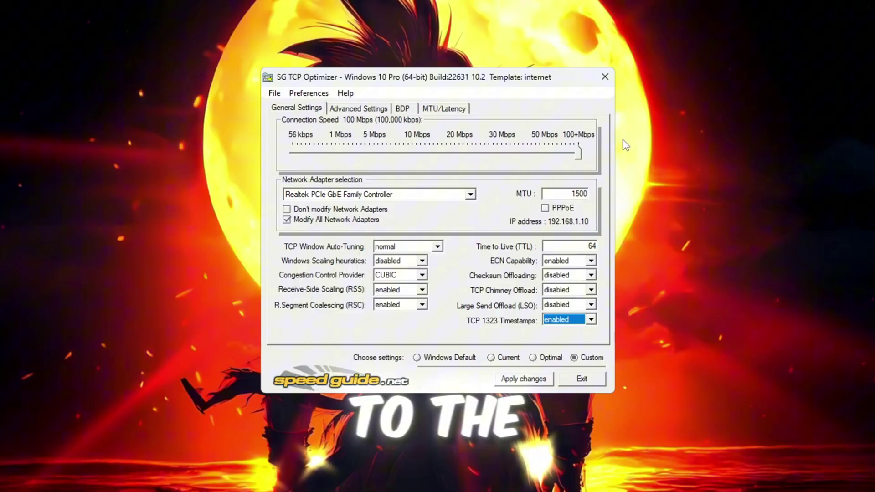
On Advanced Settings, keep NetworkThrottlingIndex disabled and set SystemResponsiveness to gaming: 0
{"action": "left_click", "coordinate": [370, 109]}
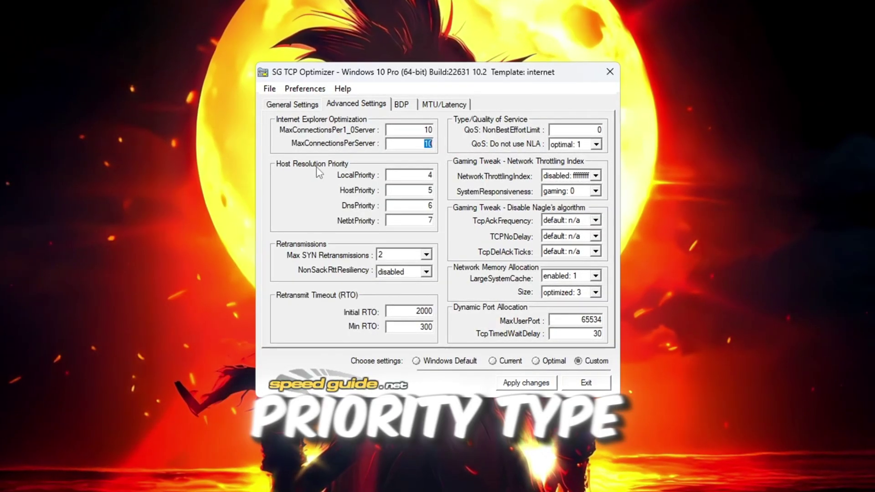
{"action": "double_click", "coordinate": [419, 188]}
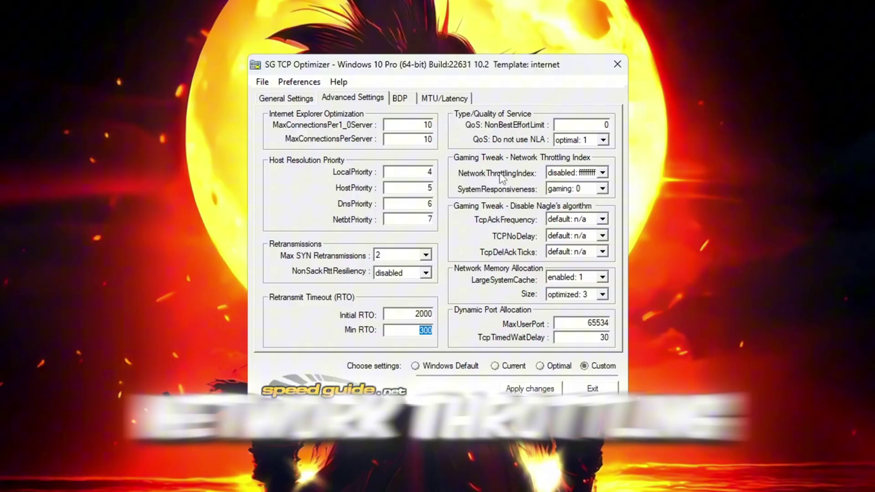
{"action": "left_click", "coordinate": [601, 173]}
{"action": "left_click", "coordinate": [604, 173]}
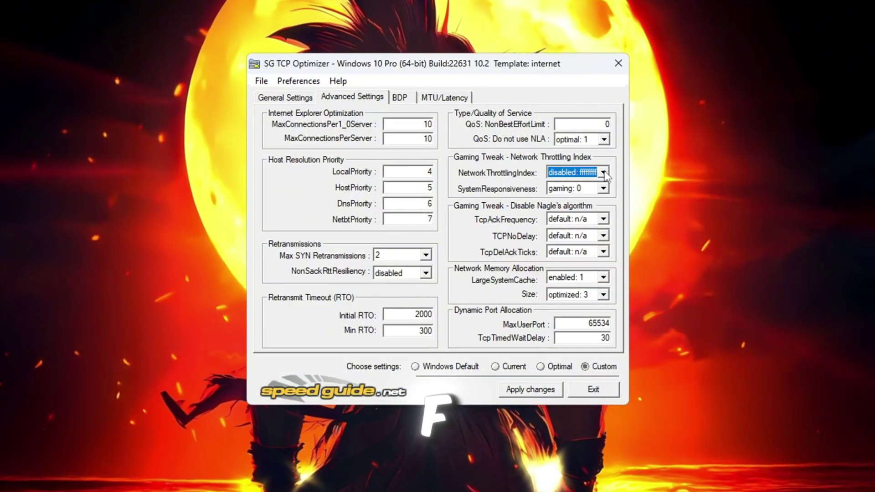
{"action": "left_click", "coordinate": [581, 189]}
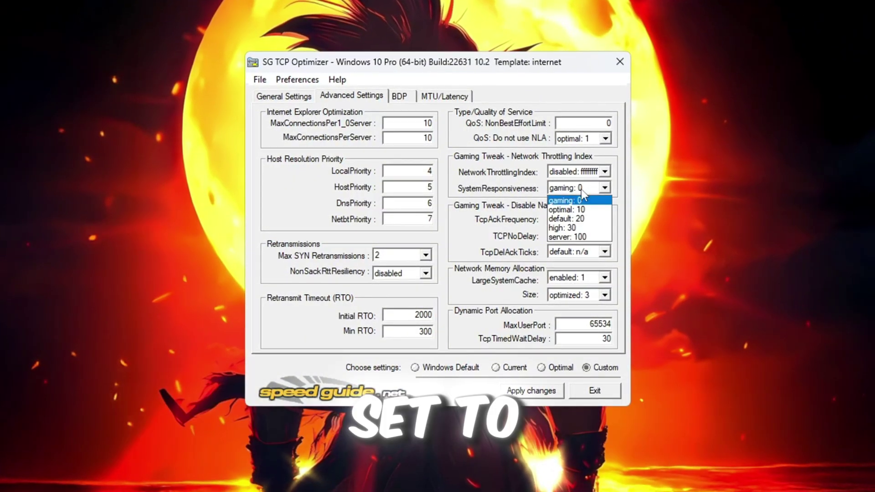
{"action": "left_click", "coordinate": [582, 190]}
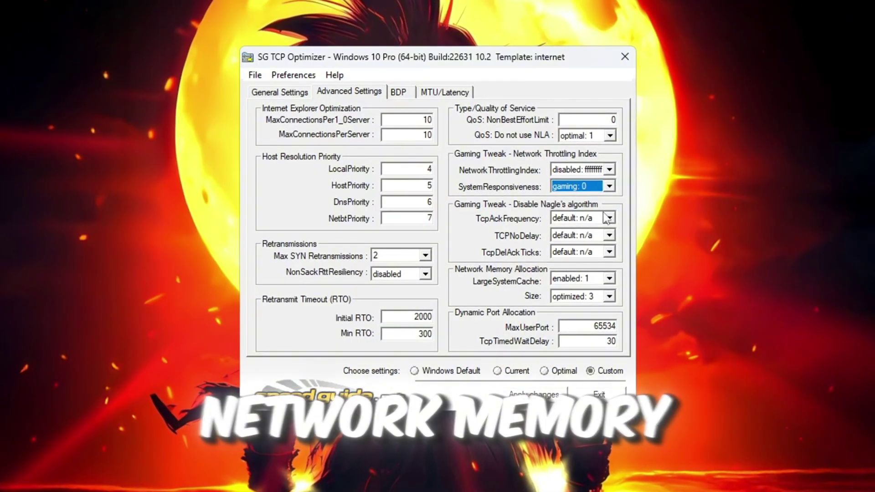
Keep TcpAckFrequency default, Size optimized: 3 and MaxUserPort 65534, then apply the changes
{"action": "left_click", "coordinate": [584, 220]}
{"action": "left_click", "coordinate": [584, 220]}
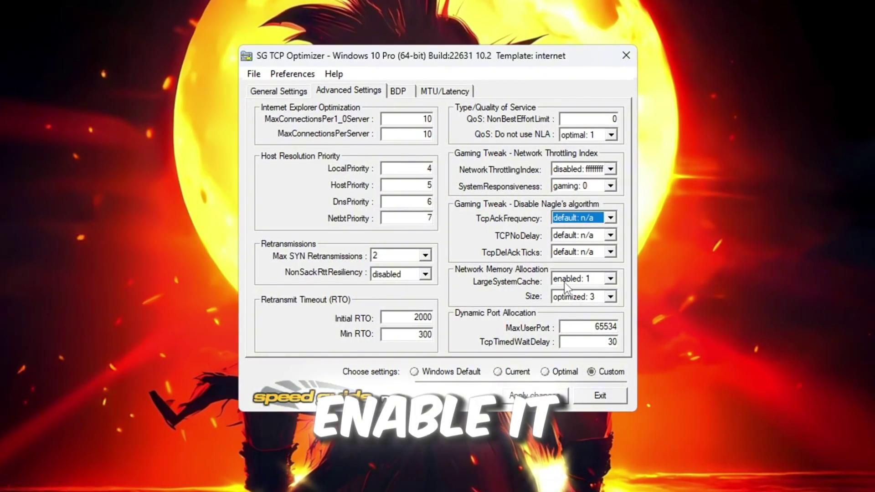
{"action": "left_click", "coordinate": [578, 297]}
{"action": "left_click", "coordinate": [585, 304]}
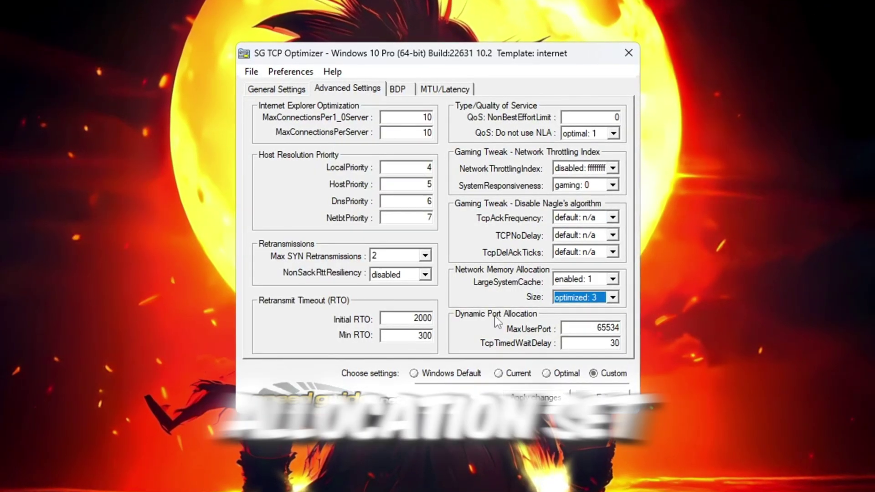
{"action": "left_click_drag", "start_coordinate": [593, 329], "coordinate": [634, 330]}
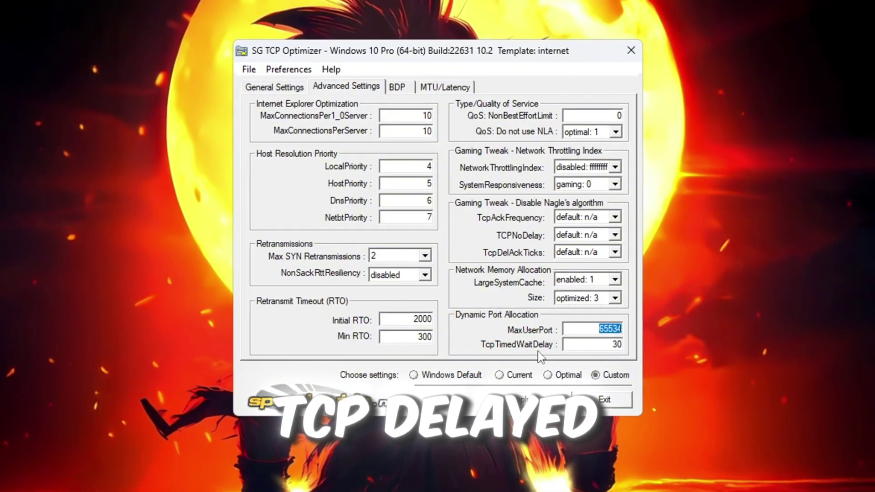
{"action": "key", "text": "Tab"}
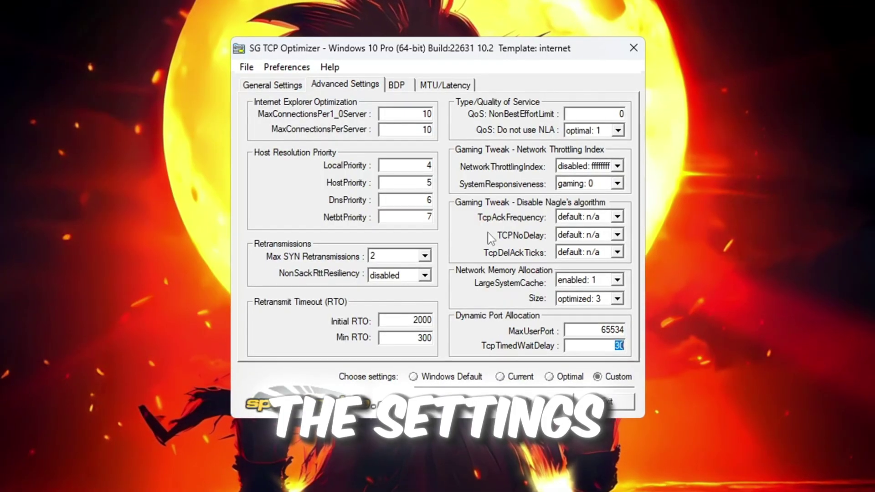
{"action": "left_click", "coordinate": [554, 402]}
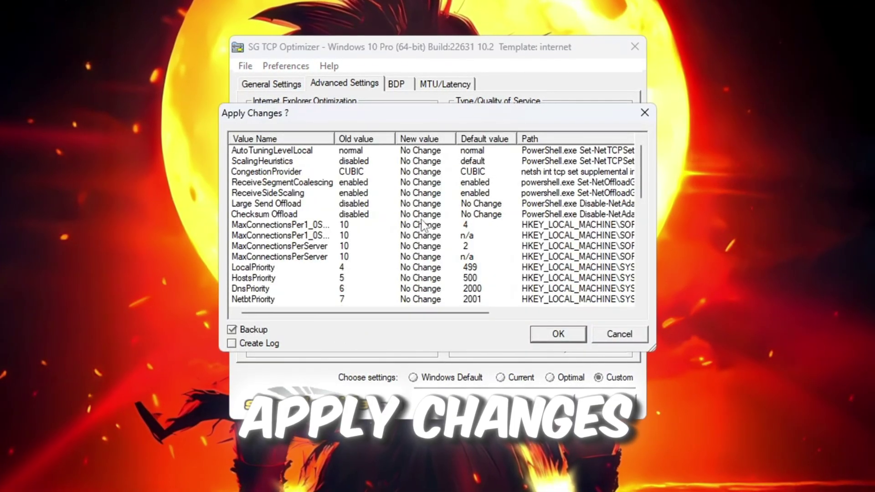
Scroll through the Apply Changes list to review the old, new and default values
{"action": "scroll", "coordinate": [500, 213], "scroll_direction": "down", "scroll_amount": 7}
{"action": "scroll", "coordinate": [499, 213], "scroll_direction": "up", "scroll_amount": 4}
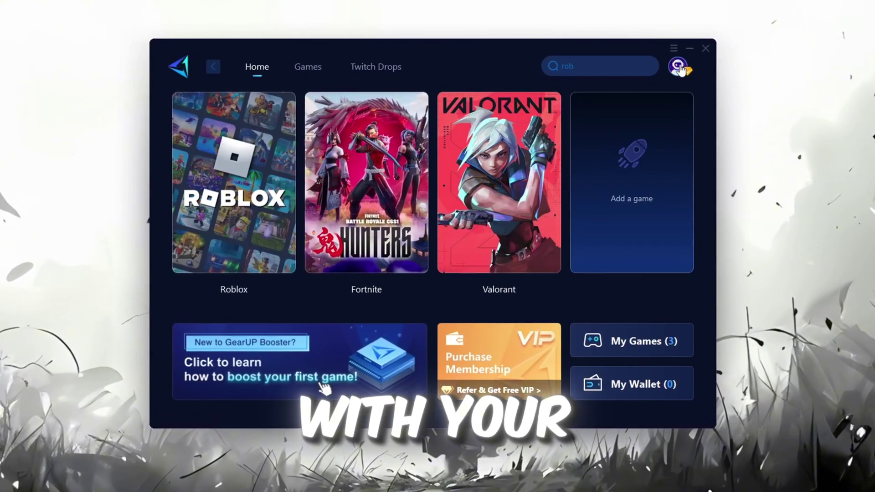
{"action": "left_click", "coordinate": [675, 68]}
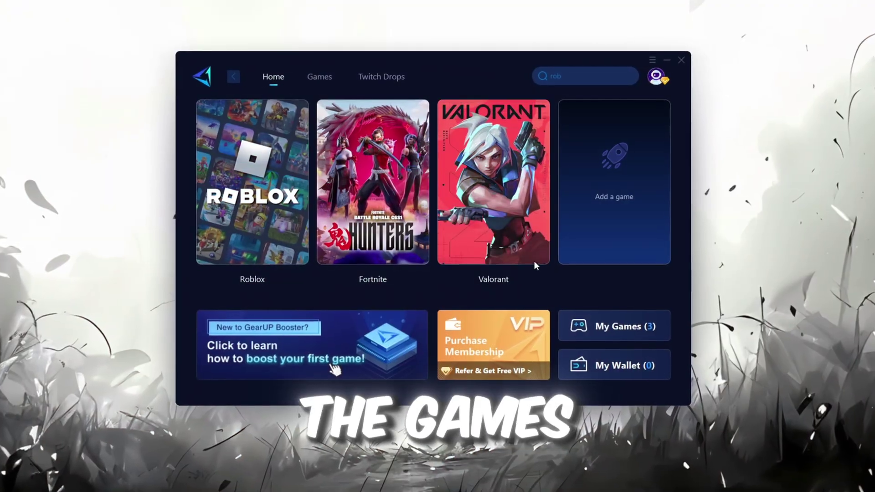
{"action": "left_click", "coordinate": [321, 77]}
{"action": "scroll", "coordinate": [420, 227], "scroll_direction": "down", "scroll_amount": 6}
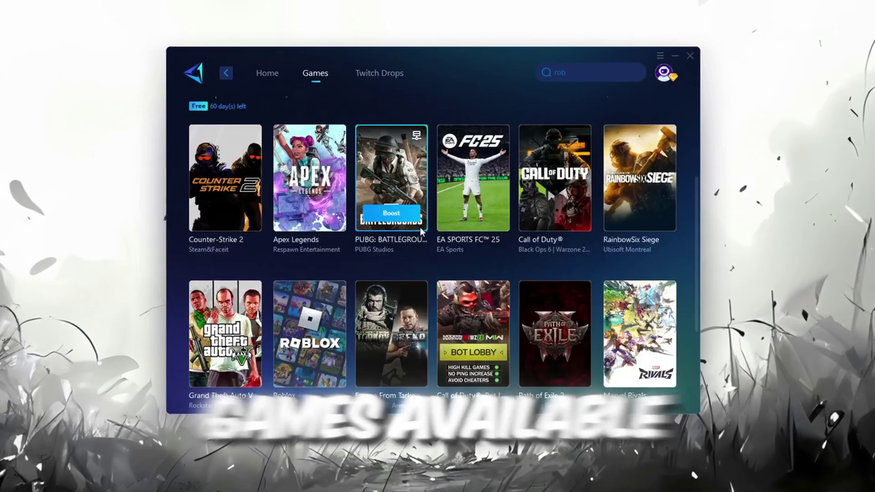
{"action": "scroll", "coordinate": [451, 205], "scroll_direction": "up", "scroll_amount": 6}
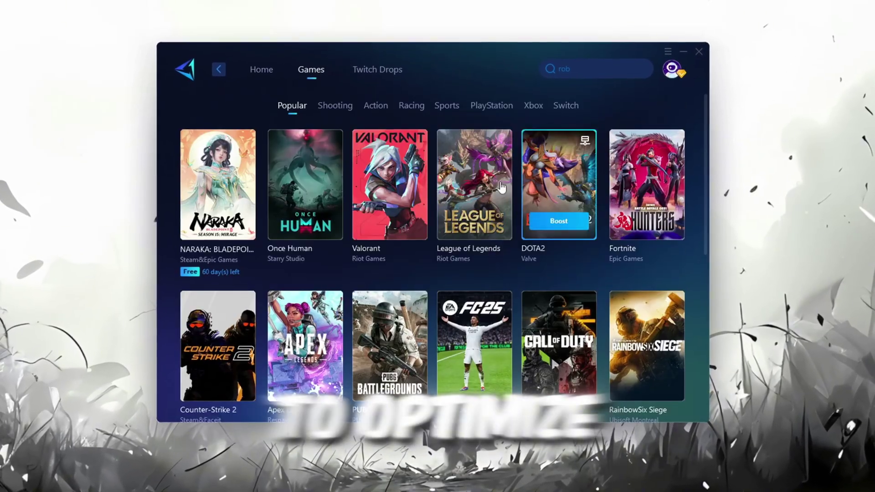
{"action": "left_click", "coordinate": [262, 71]}
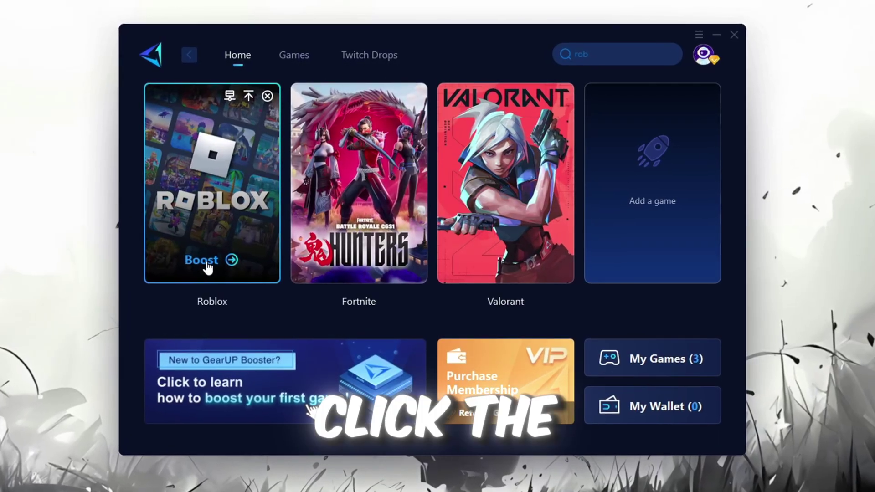
Start boosting Roblox and review the server regions, keeping the automatic region
{"action": "left_click", "coordinate": [209, 261]}
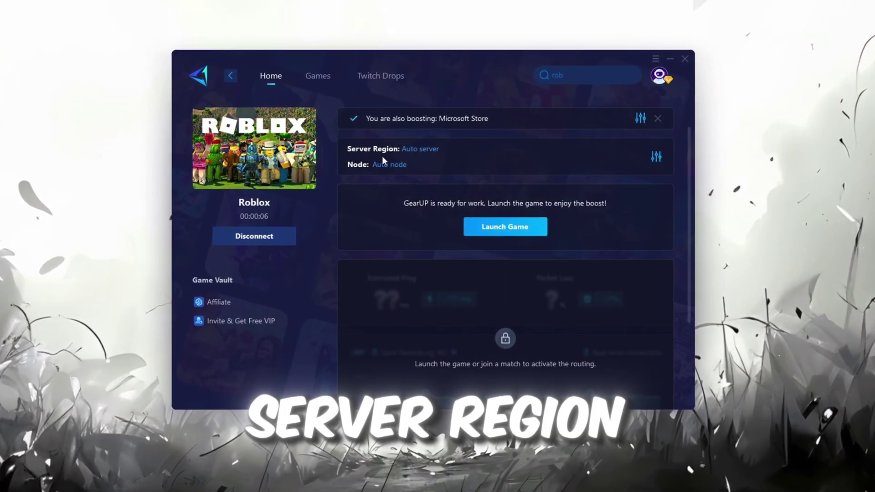
{"action": "left_click", "coordinate": [420, 150]}
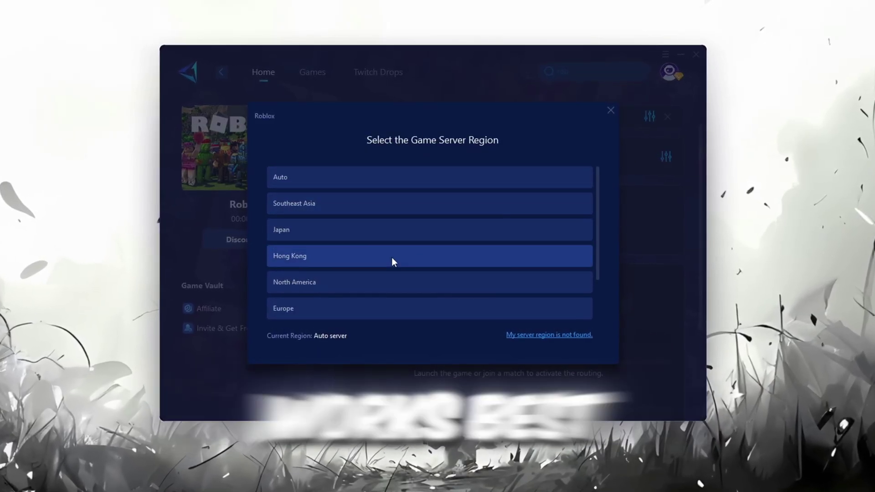
{"action": "scroll", "coordinate": [571, 270], "scroll_direction": "down", "scroll_amount": 2}
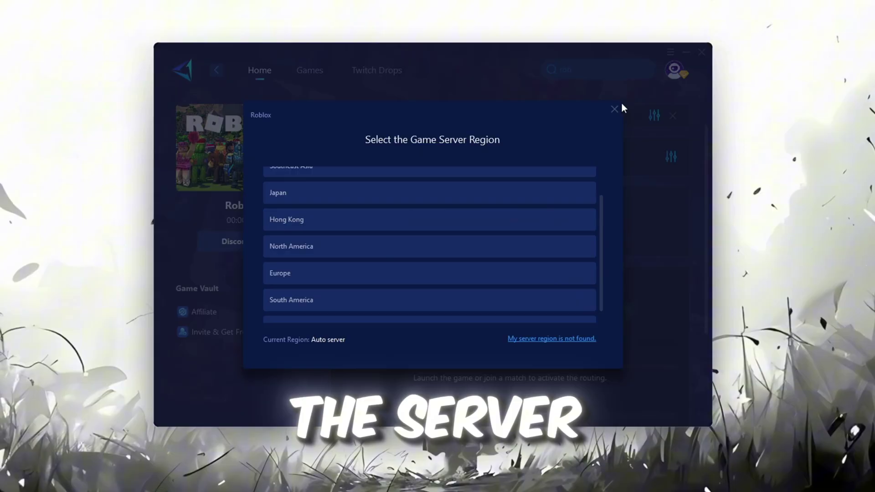
{"action": "left_click", "coordinate": [615, 110]}
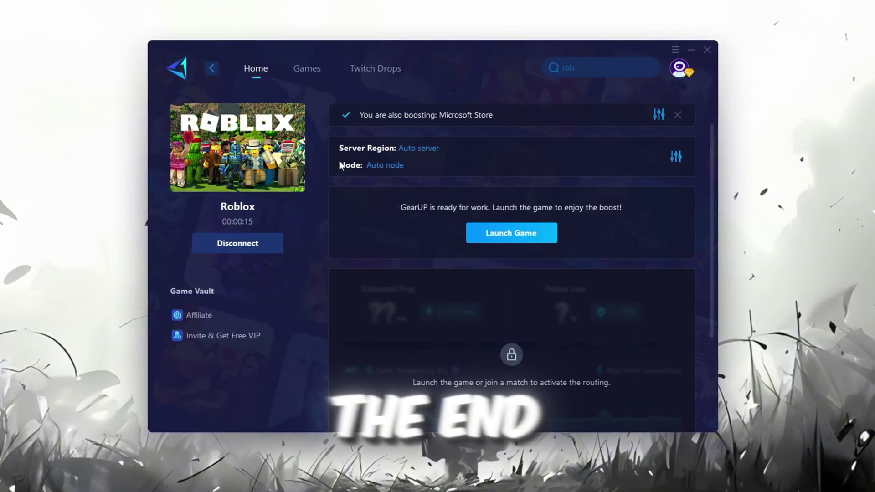
Review the node list keeping Auto node, then close the GearUP Booster window
{"action": "left_click", "coordinate": [385, 166]}
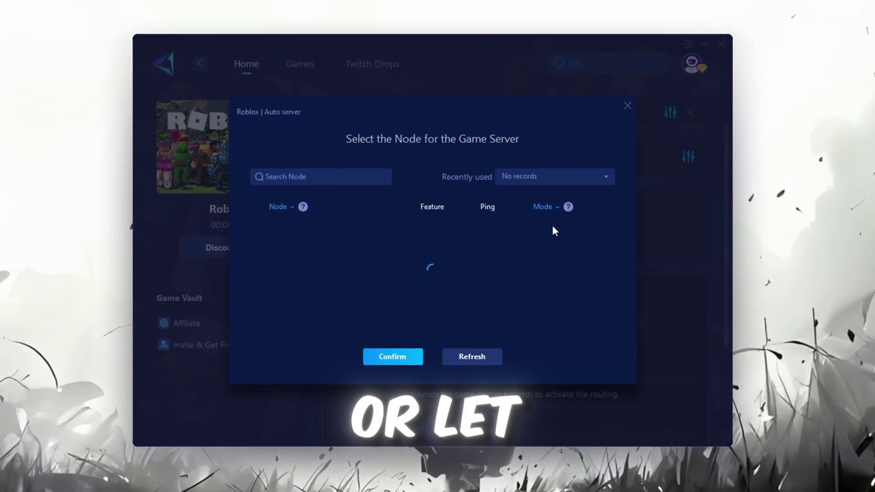
{"action": "scroll", "coordinate": [450, 270], "scroll_direction": "down", "scroll_amount": 5}
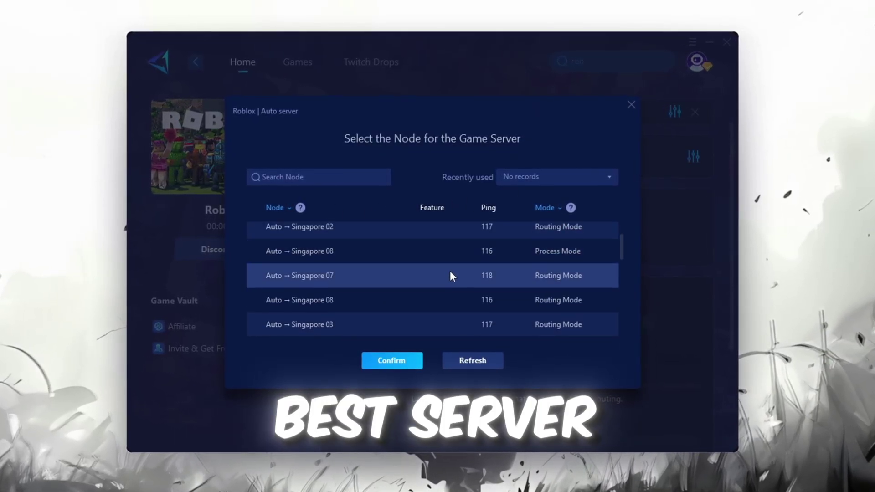
{"action": "left_click", "coordinate": [630, 105]}
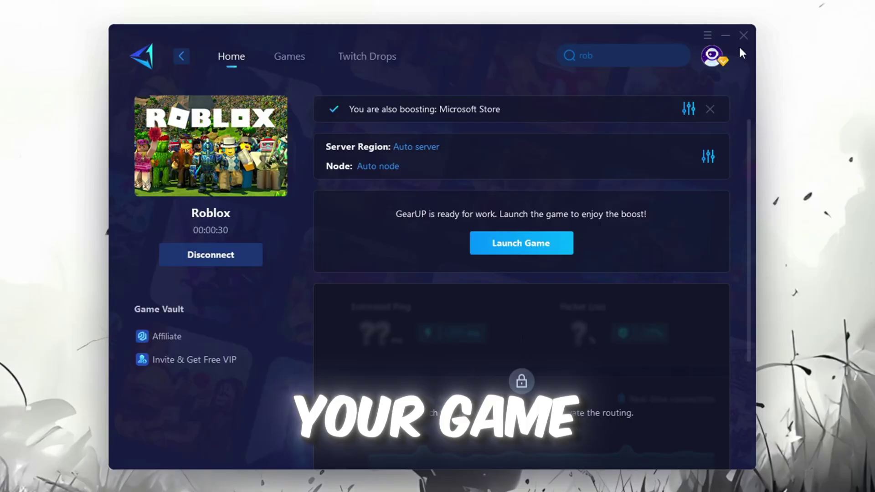
{"action": "left_click", "coordinate": [745, 37]}
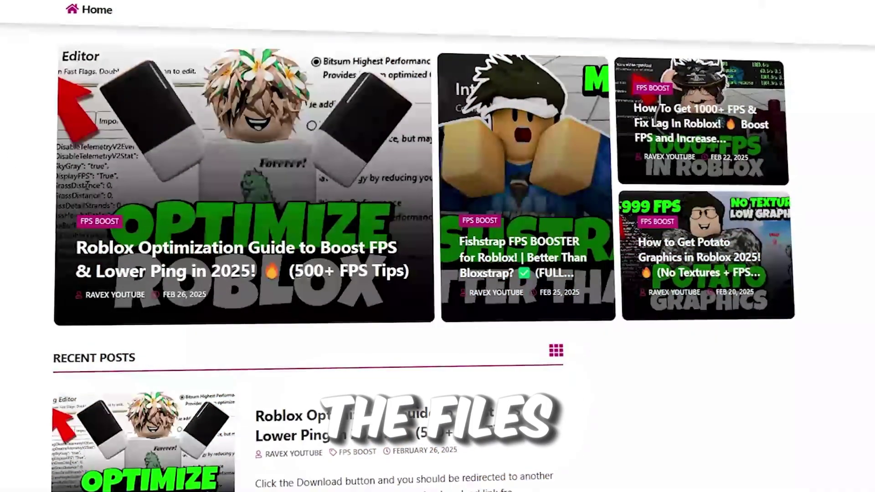
Scroll down the blog homepage through the Recent Posts on Roblox optimisation
{"action": "scroll", "coordinate": [437, 246], "scroll_direction": "down", "scroll_amount": 10}
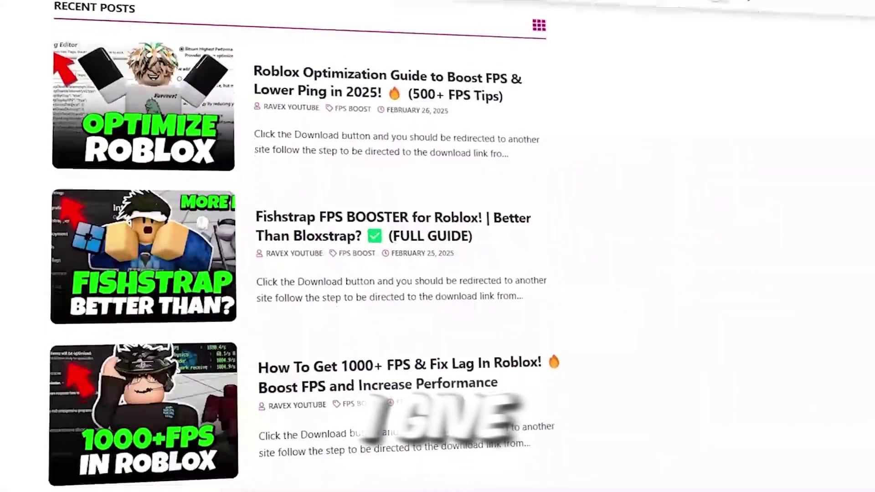
{"action": "scroll", "coordinate": [438, 246], "scroll_direction": "down", "scroll_amount": 4}
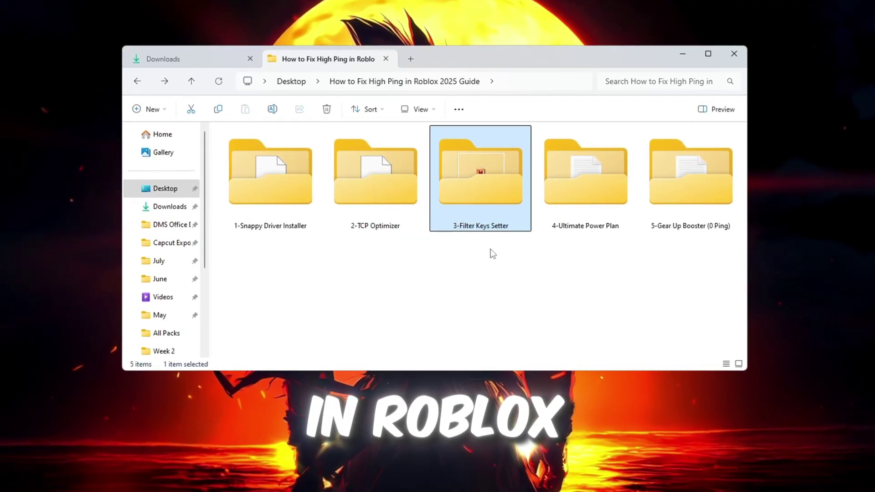
Launch FilterKeys Setter from the 3-Filter Keys Setter folder and move its dialog higher
{"action": "double_click", "coordinate": [484, 185]}
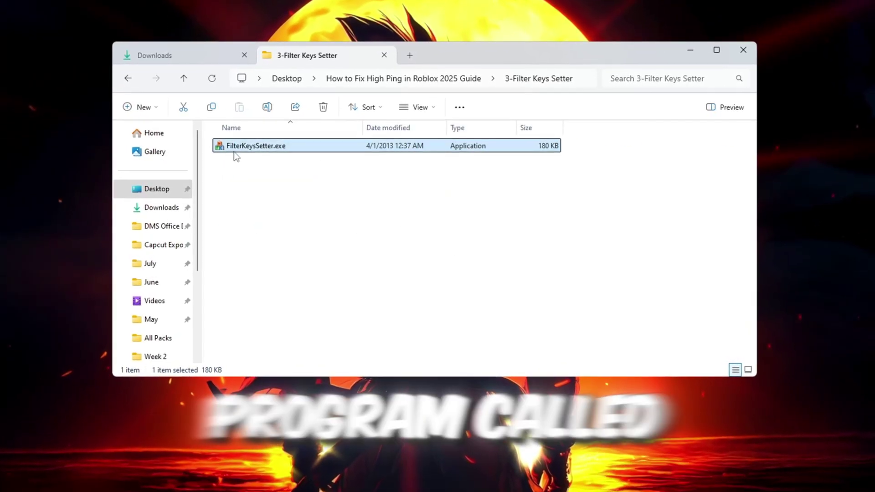
{"action": "double_click", "coordinate": [327, 146]}
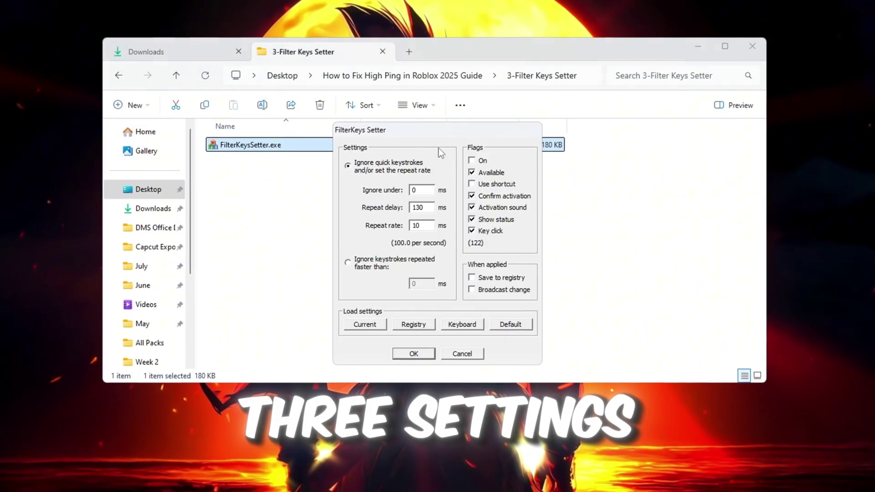
{"action": "left_click", "coordinate": [700, 47]}
{"action": "left_click_drag", "start_coordinate": [458, 133], "coordinate": [447, 94]}
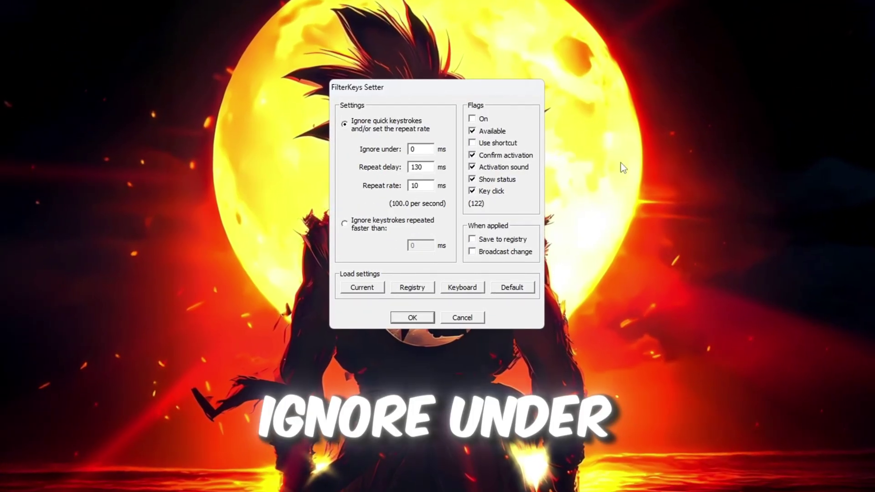
Keep Ignore under 0 ms, Repeat delay 130 ms, Repeat rate 10 ms, and enable Save to registry
{"action": "double_click", "coordinate": [416, 149]}
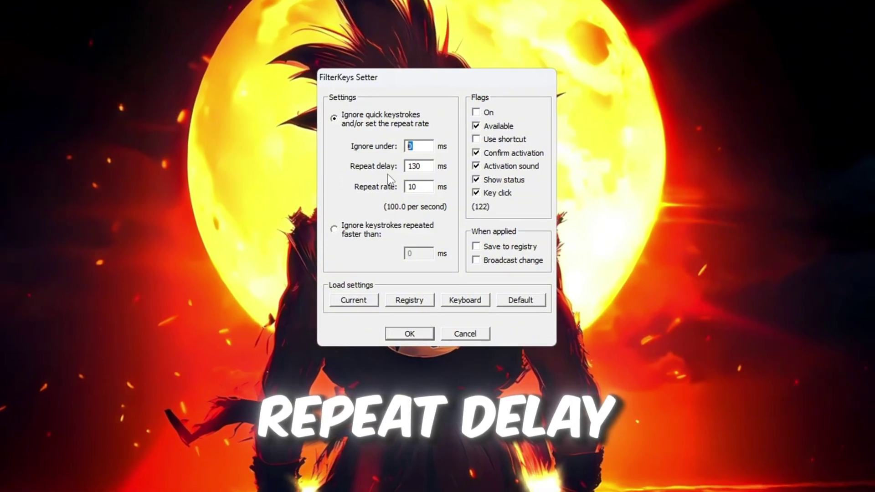
{"action": "double_click", "coordinate": [415, 170]}
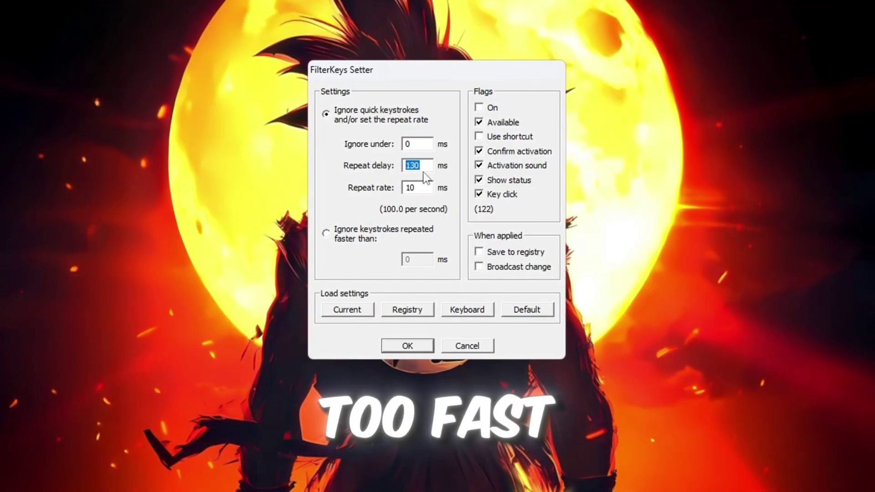
{"action": "double_click", "coordinate": [417, 191]}
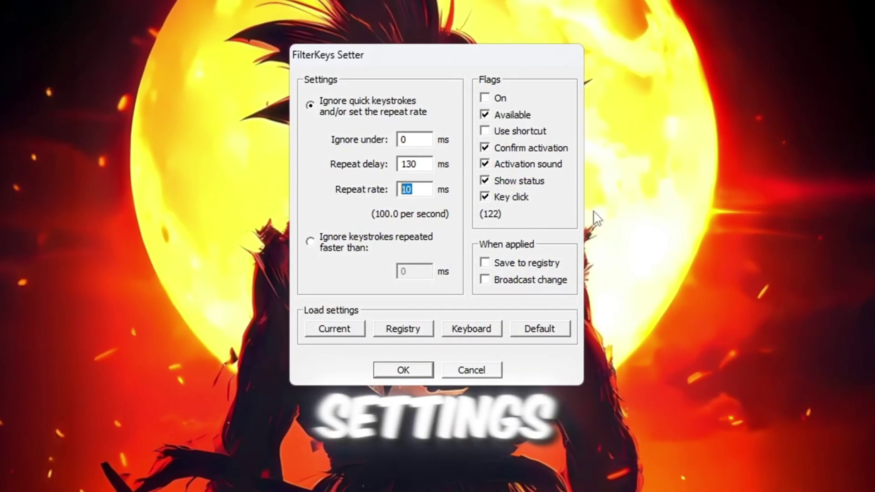
{"action": "left_click", "coordinate": [485, 263]}
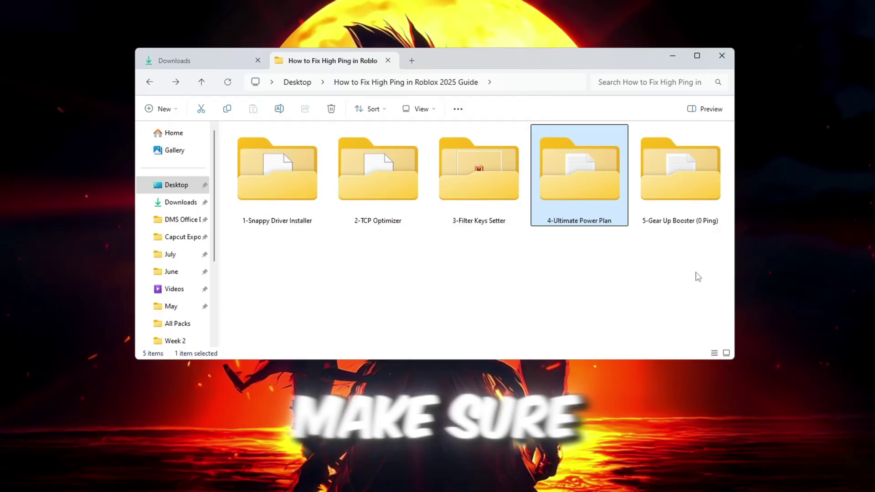
Open Command.txt from 4-Ultimate Power Plan, then bring up Choose a power plan via search
{"action": "double_click", "coordinate": [610, 183]}
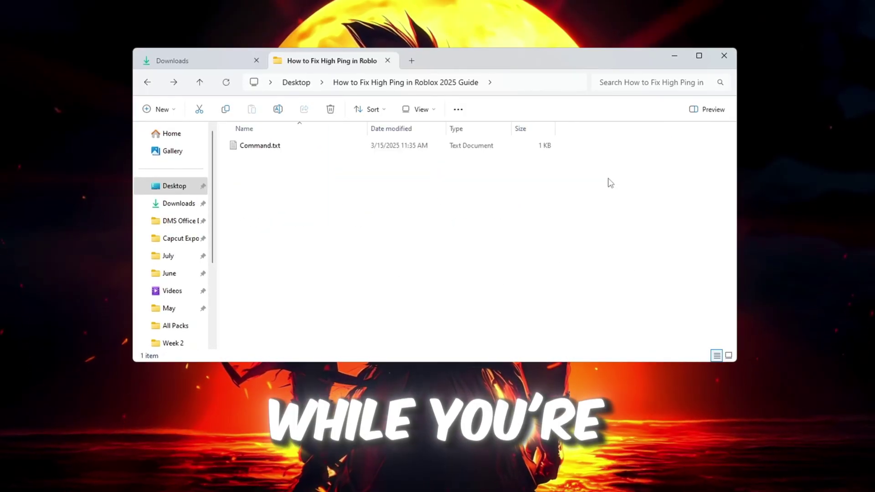
{"action": "double_click", "coordinate": [324, 146]}
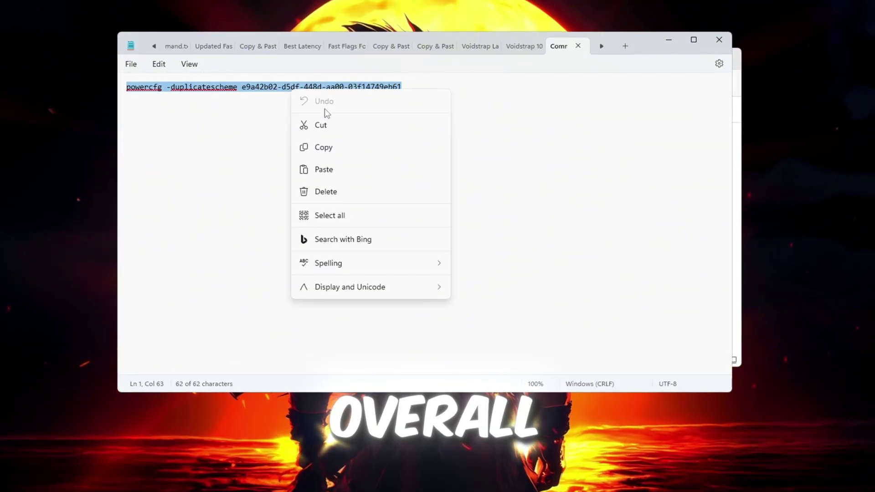
{"action": "key", "text": "super"}
{"action": "type", "text": "choose"}
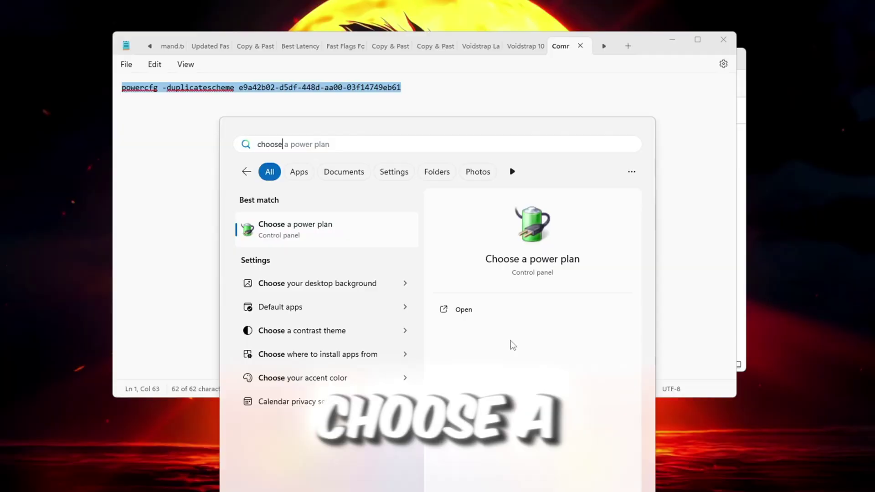
{"action": "left_click", "coordinate": [520, 315]}
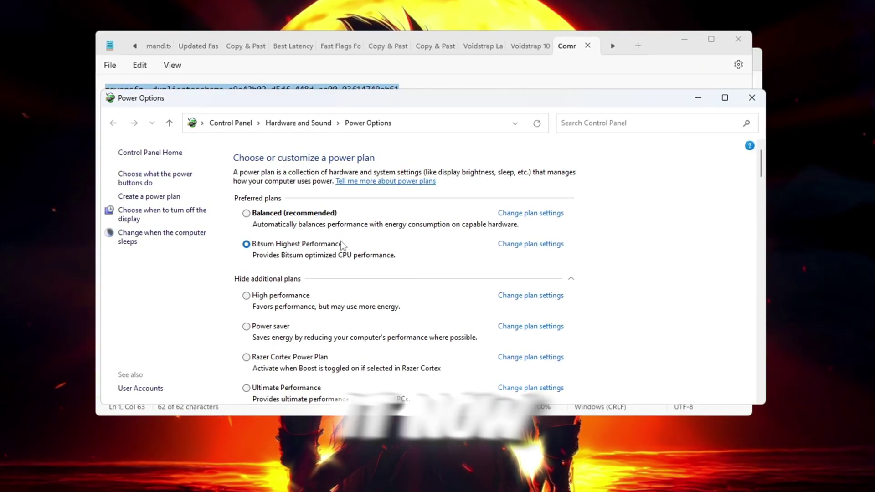
{"action": "scroll", "coordinate": [294, 263], "scroll_direction": "down", "scroll_amount": 4}
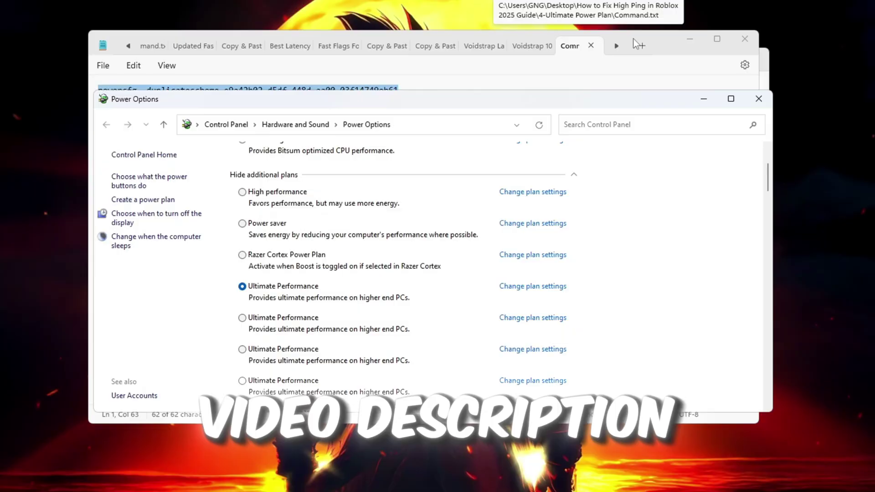
Paste and run the powercfg -duplicatescheme command in an administrator Command Prompt
{"action": "left_click", "coordinate": [654, 39]}
{"action": "key", "text": "super"}
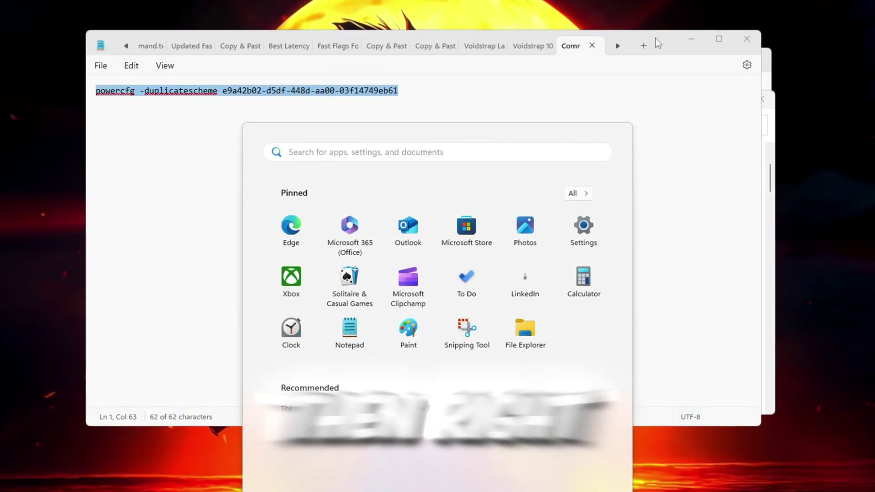
{"action": "type", "text": "cmd"}
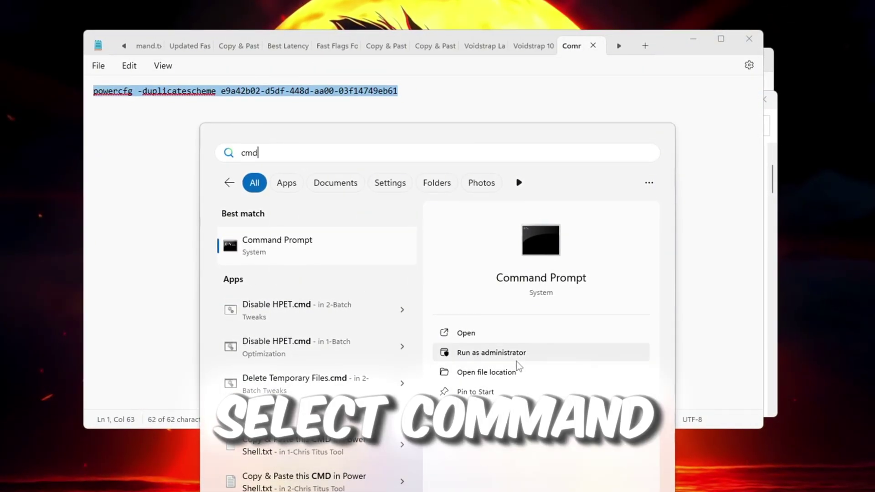
{"action": "left_click", "coordinate": [517, 359]}
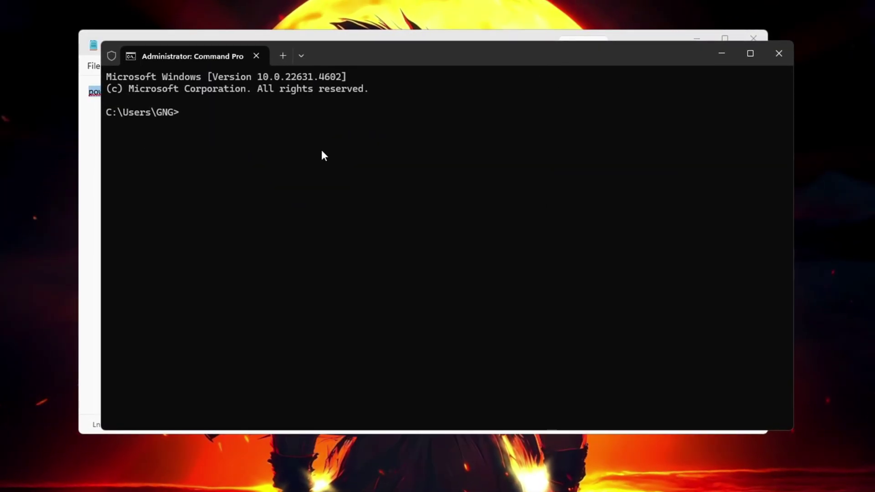
{"action": "right_click", "coordinate": [321, 153]}
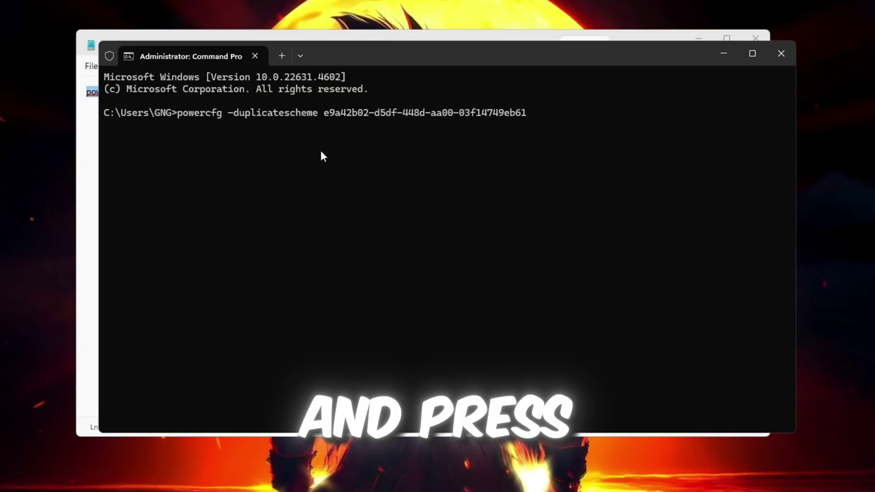
{"action": "key", "text": "Return"}
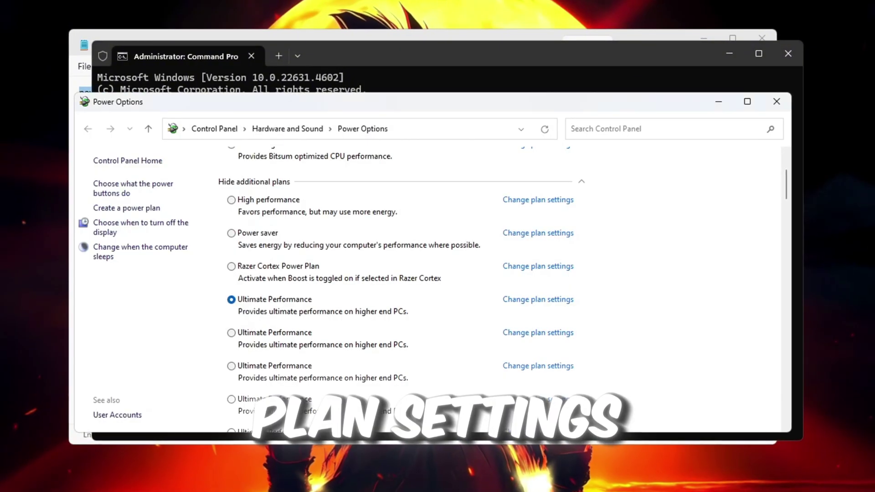
Verify Ultimate Performance is active, then close Power Options, Command Prompt and Notepad
{"action": "scroll", "coordinate": [215, 180], "scroll_direction": "up", "scroll_amount": 3}
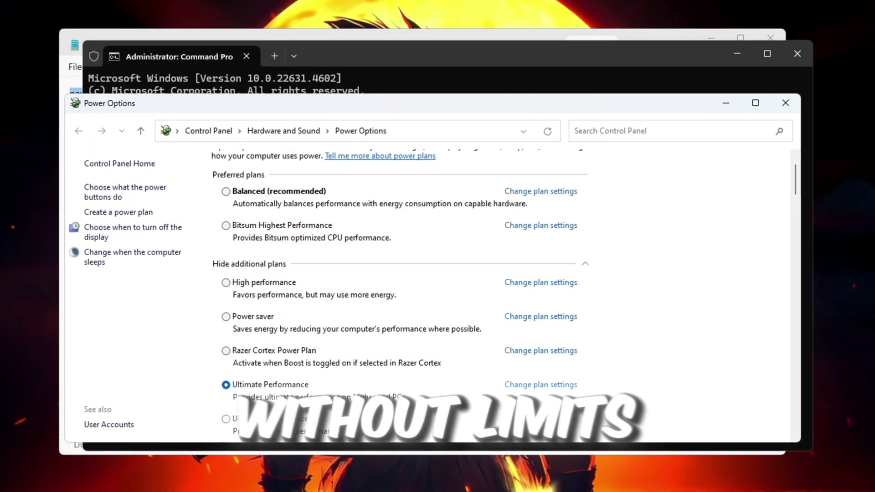
{"action": "scroll", "coordinate": [575, 179], "scroll_direction": "down", "scroll_amount": 3}
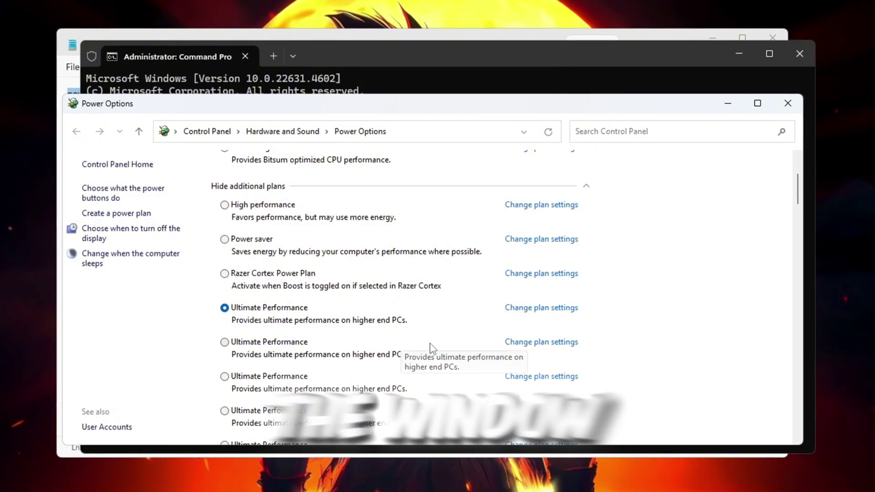
{"action": "left_click", "coordinate": [788, 103]}
{"action": "left_click", "coordinate": [800, 53]}
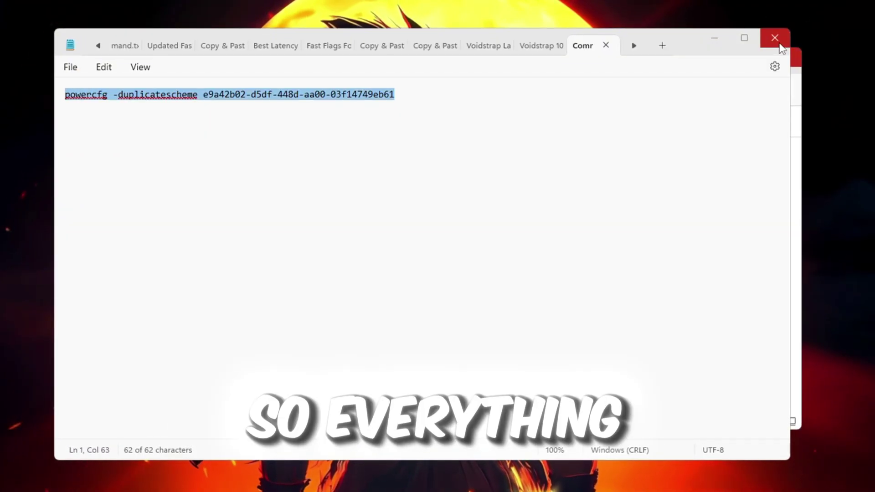
{"action": "left_click", "coordinate": [777, 38]}
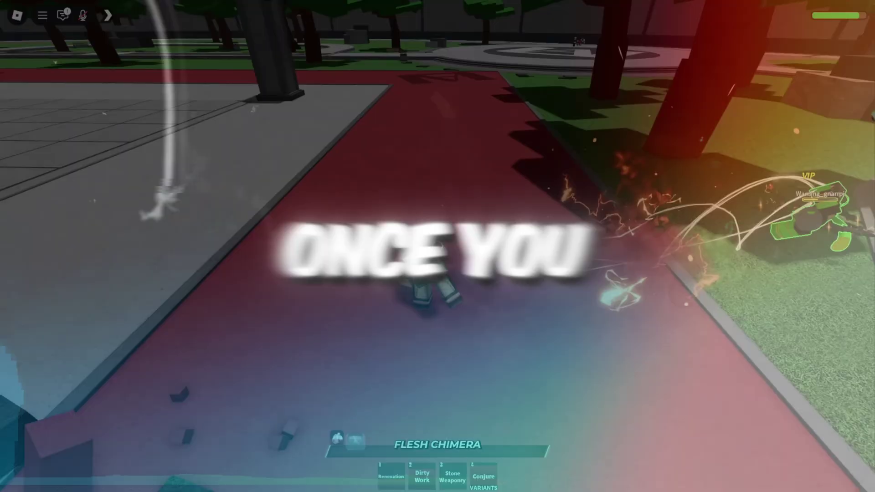